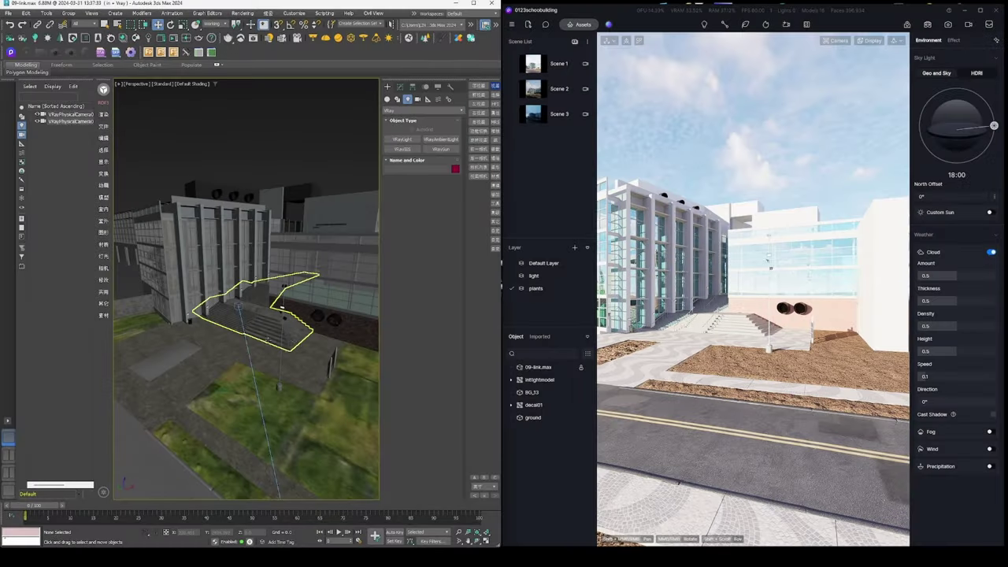
Orbit the 3ds Max perspective viewport down to a low, street-level view of the school
alt+middle_drag(314, 352, 175, 293)
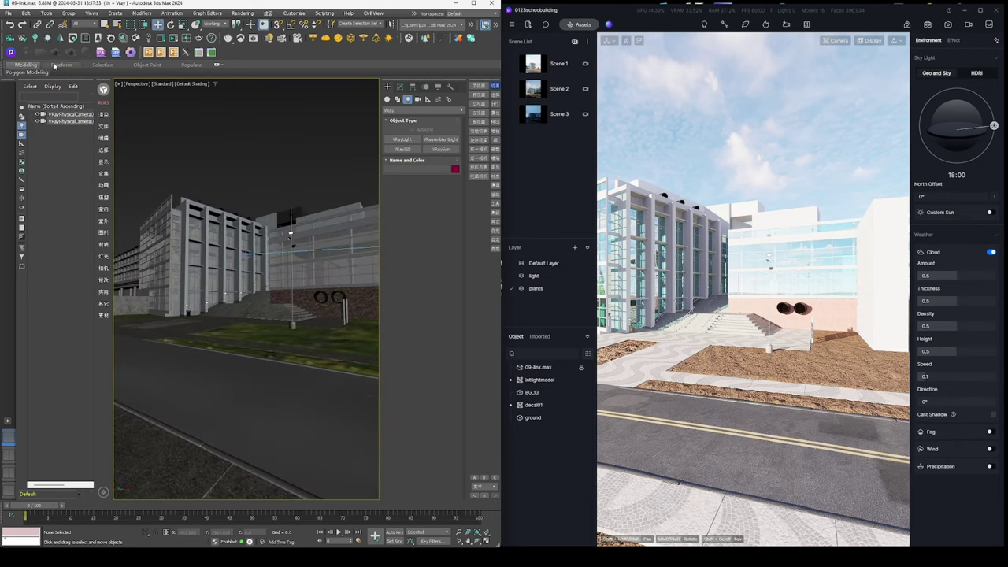
Start D5 live sync from 3ds Max and confirm syncing the lights
click(11, 52)
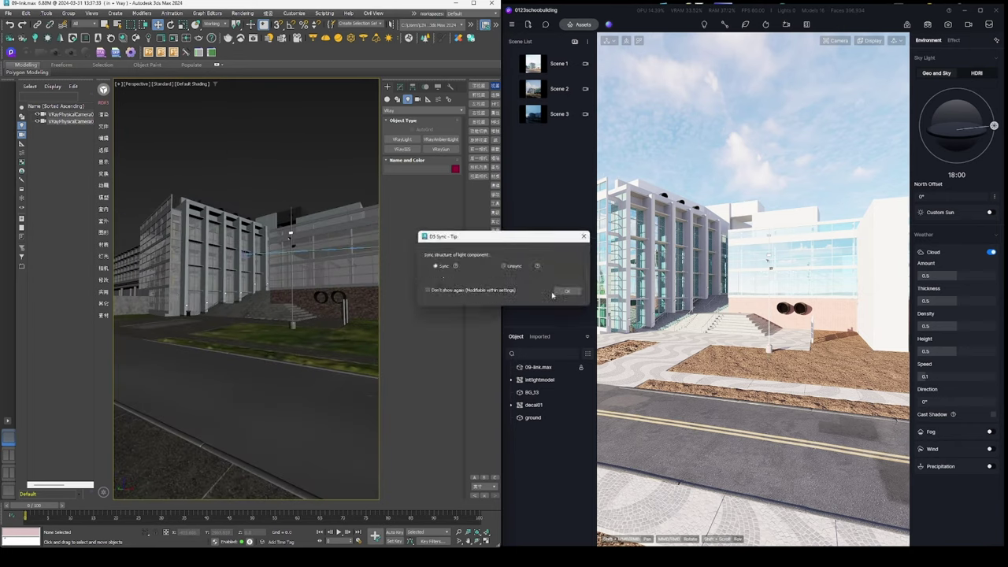
click(567, 292)
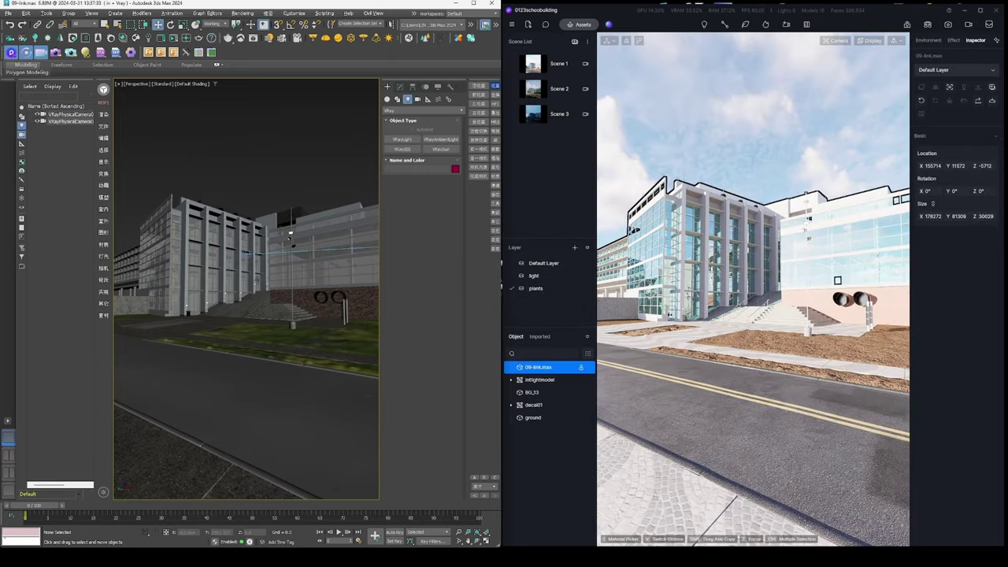
alt+middle_drag(315, 425, 401, 111)
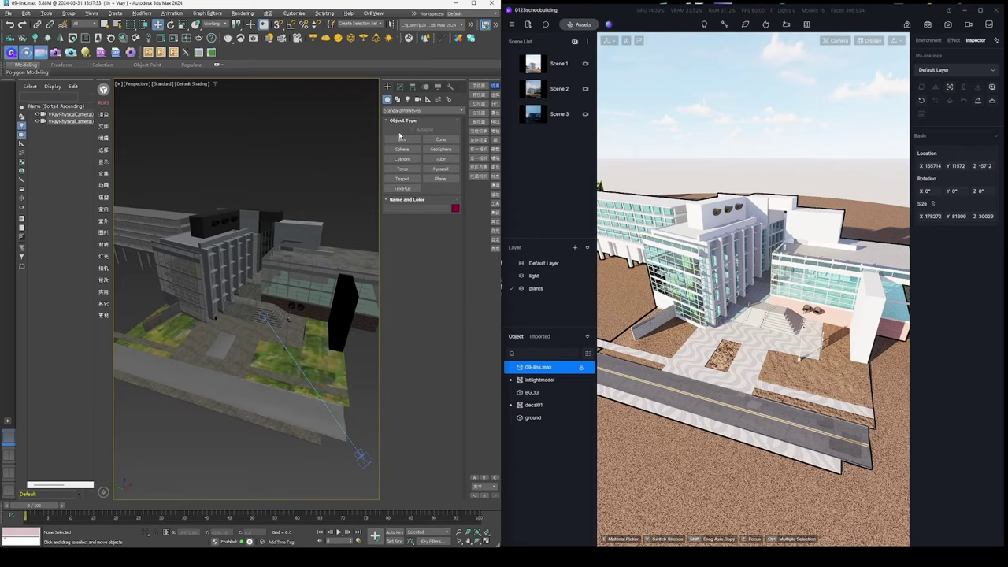
Create a test box to check the sync, then undo it and pull back to a low far view
click(402, 139)
scroll(265, 344, up, 5)
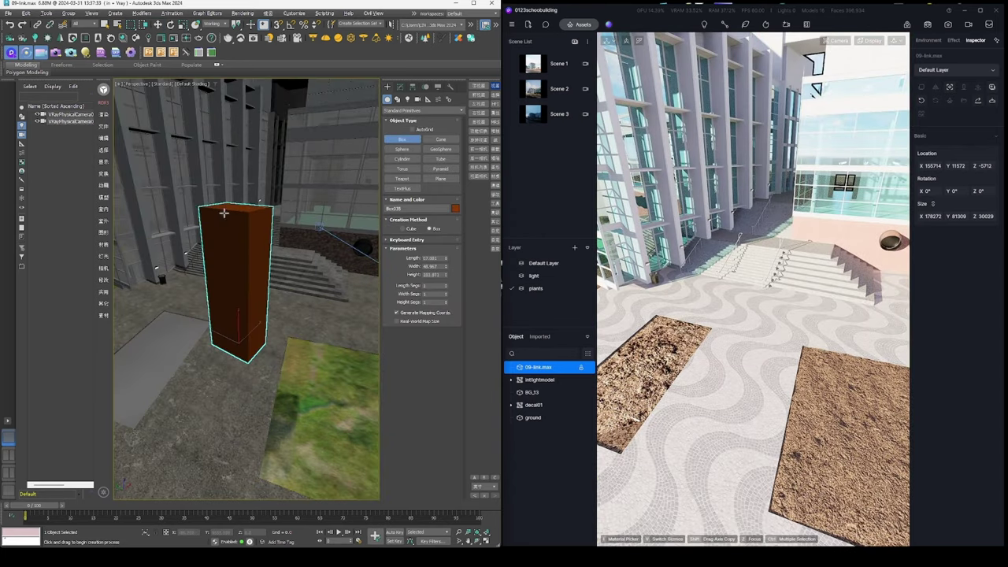
click(240, 204)
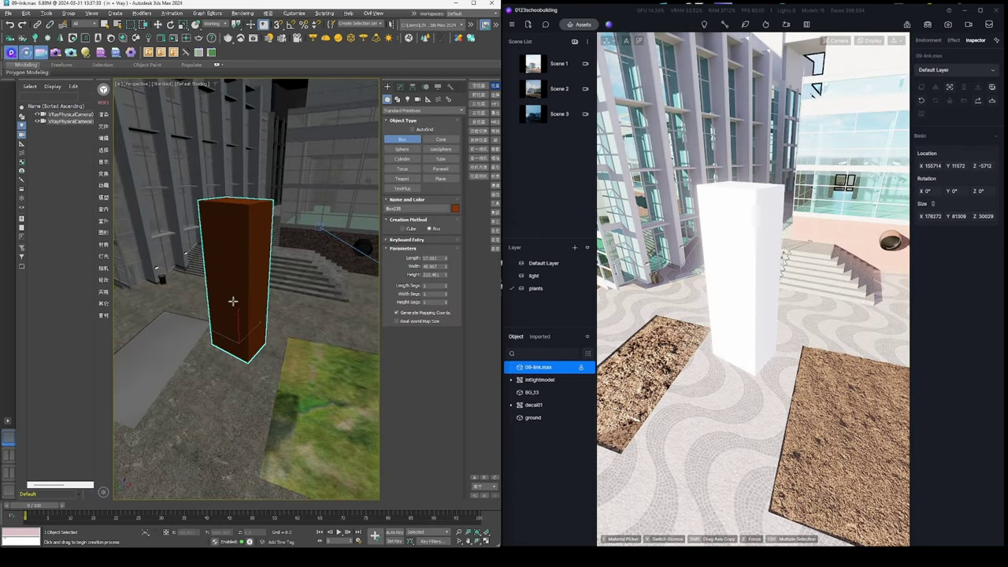
key(ctrl+z)
scroll(238, 316, down, 5)
alt+middle_drag(258, 320, 133, 82)
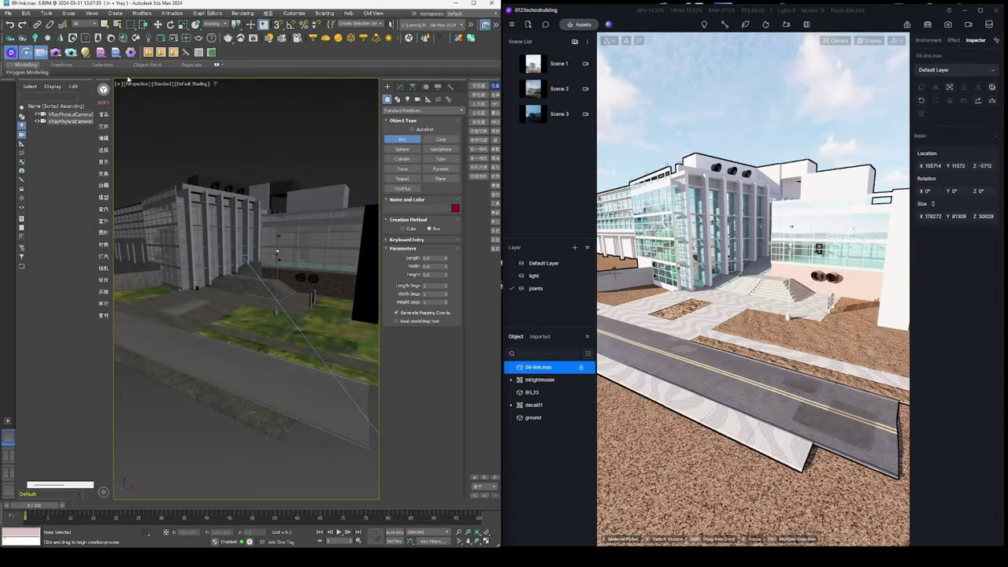
View through VRayPhysicalCamera01, then select its new D5 scene and set Two-point Perspective
click(139, 84)
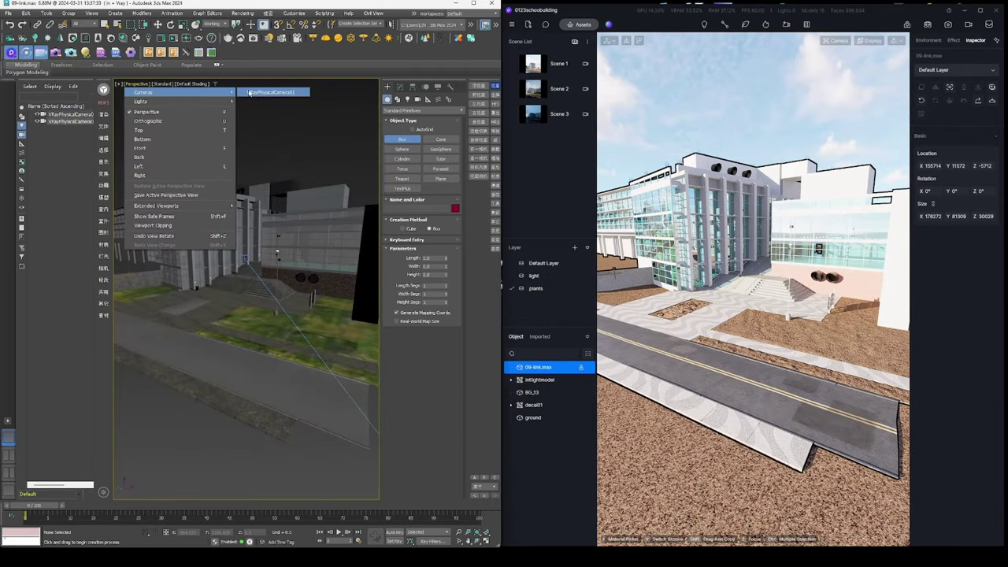
click(254, 93)
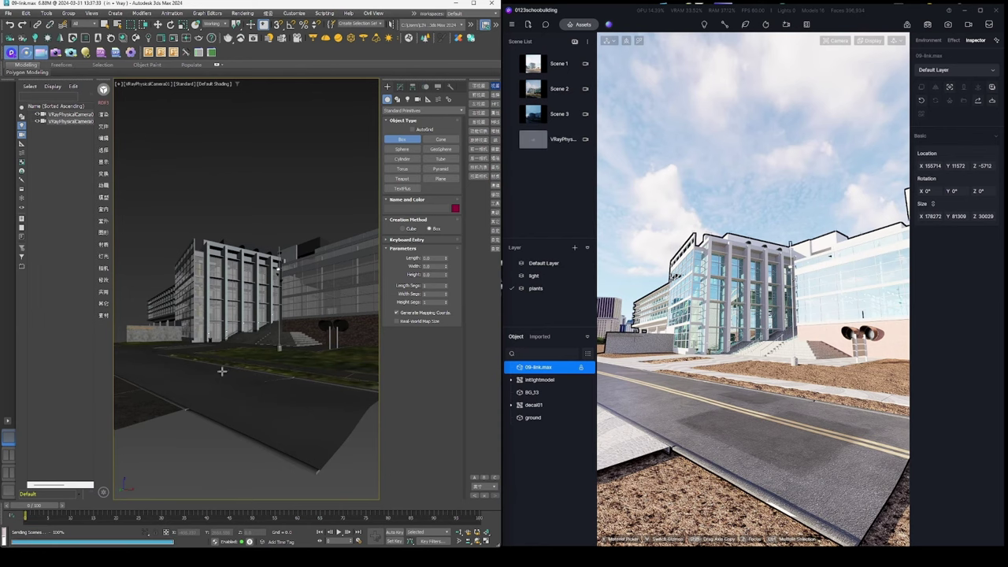
click(550, 142)
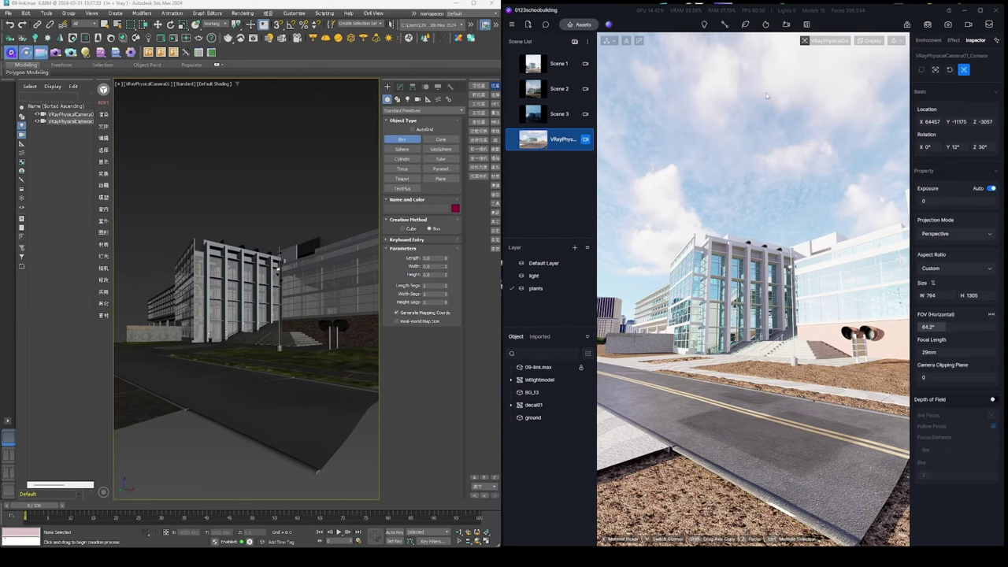
click(826, 40)
click(819, 62)
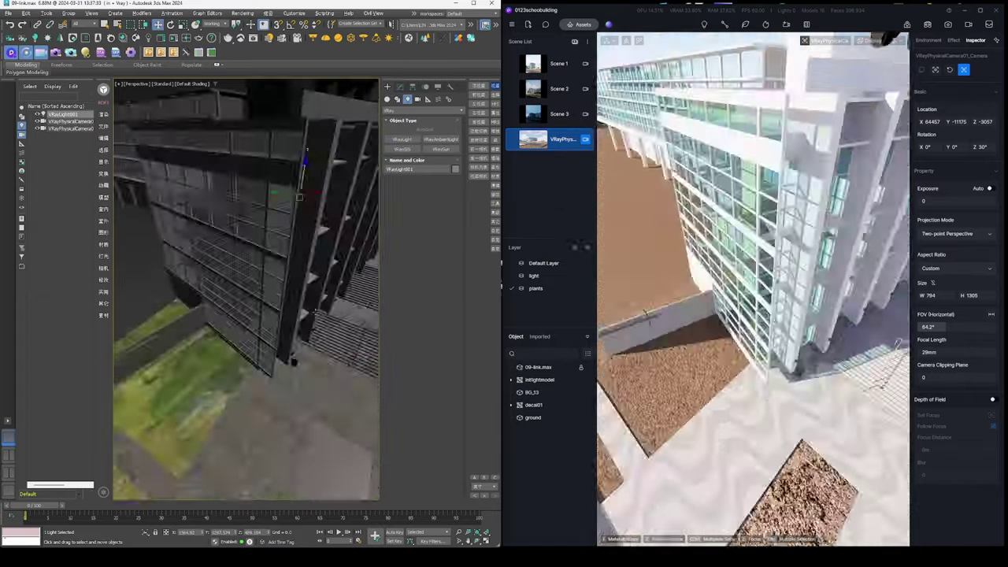
Clone VRayLight001 as instances across the glass facade floors, making 36 sphere lights
shift+drag(146, 282, 189, 282)
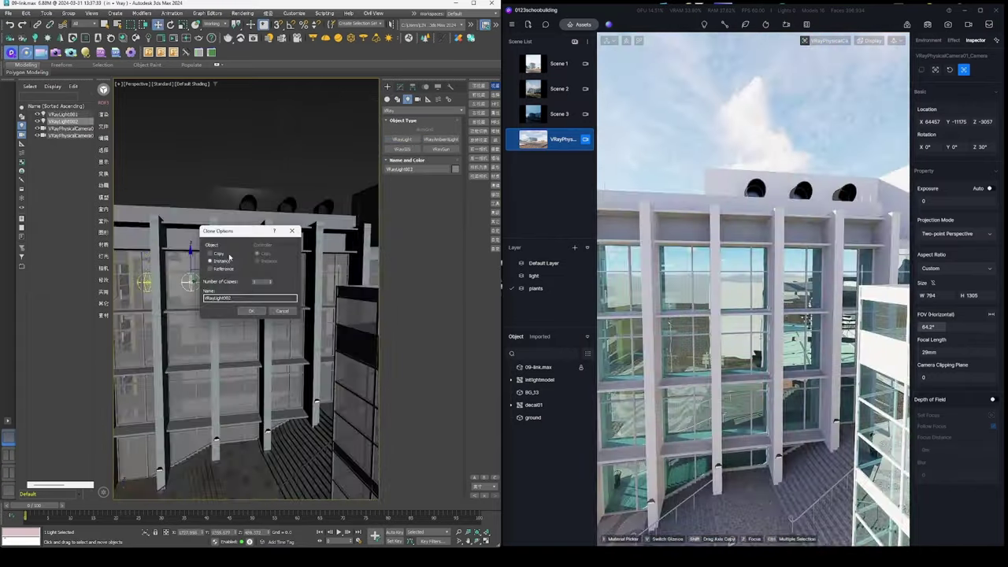
click(251, 311)
mouse_move(236, 315)
alt+middle_down()
mouse_move(204, 299)
mouse_move(279, 263)
alt+middle_up()
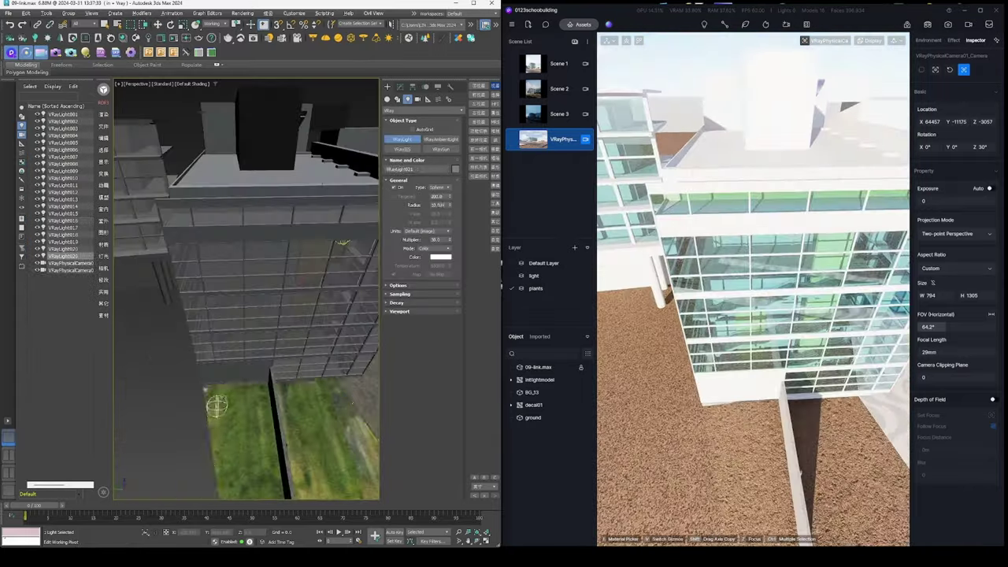
alt+middle_drag(237, 315, 205, 268)
shift+drag(205, 262, 172, 262)
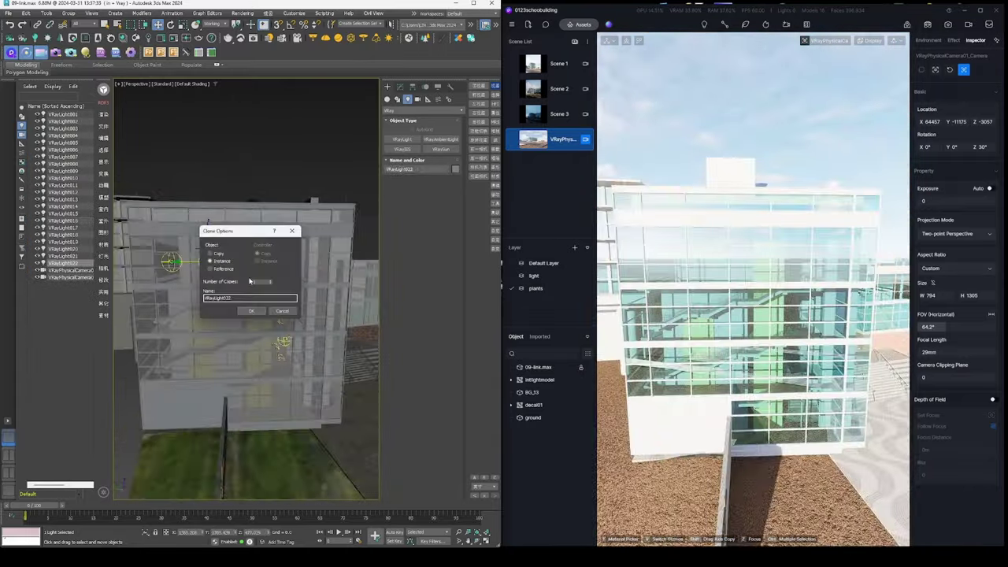
click(250, 311)
alt+middle_drag(236, 316, 181, 276)
shift+drag(273, 273, 155, 274)
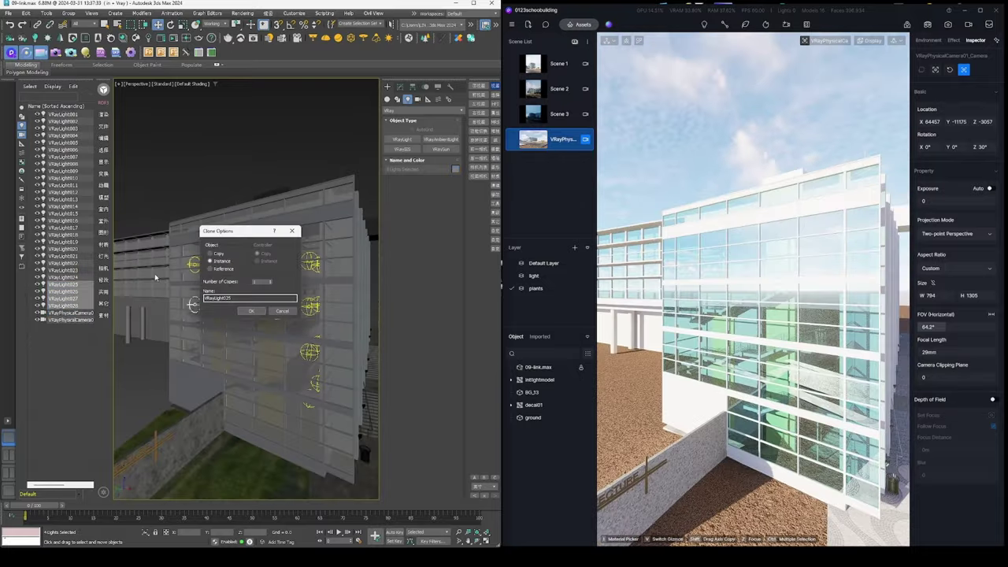
click(250, 312)
alt+middle_drag(236, 315, 221, 299)
scroll(245, 315, down, 5)
click(251, 119)
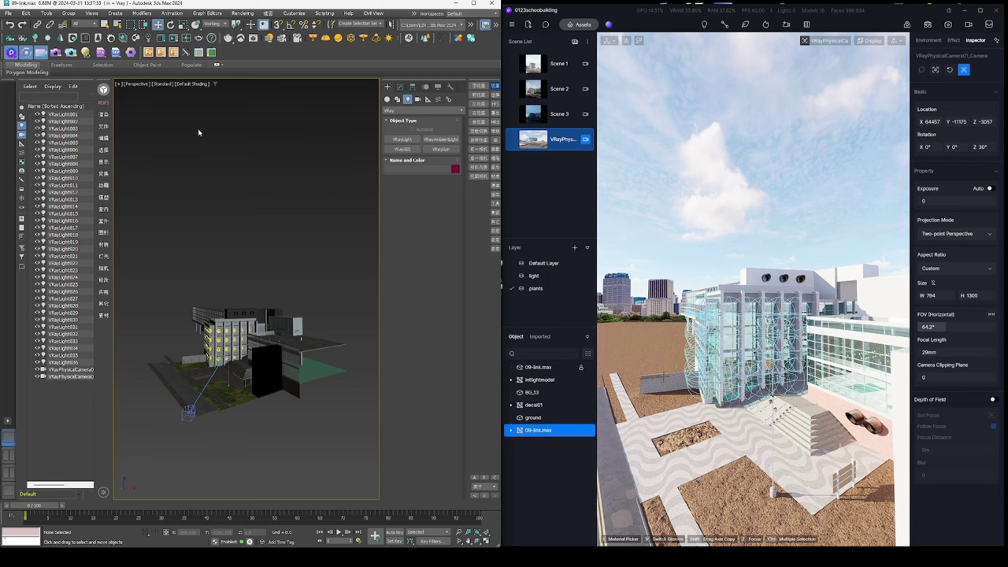
Select all the lights and focus D5 on the synced 09-link.max facade light group
key(ctrl+q)
right_drag(658, 365, 630, 372)
double_click(550, 443)
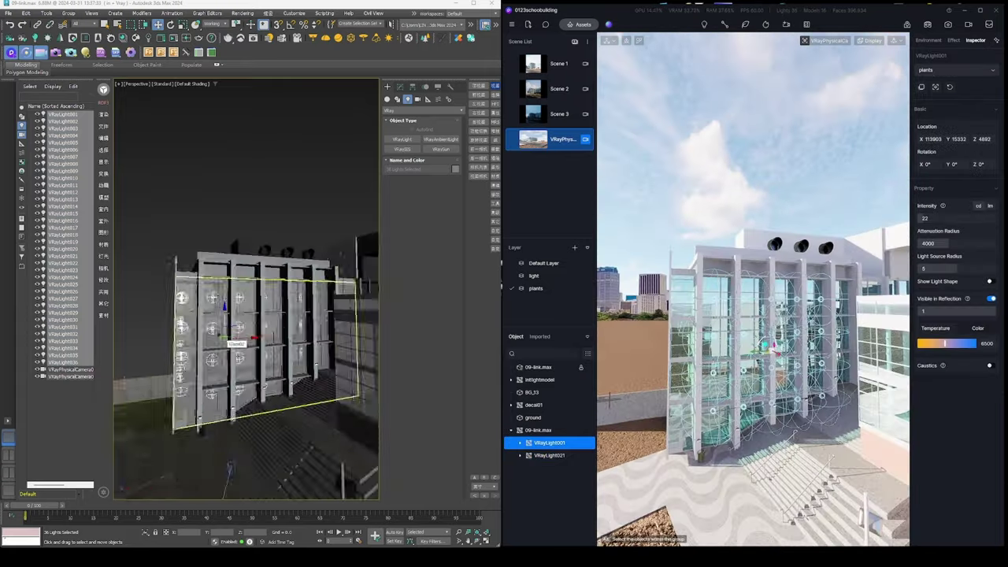
double_click(539, 430)
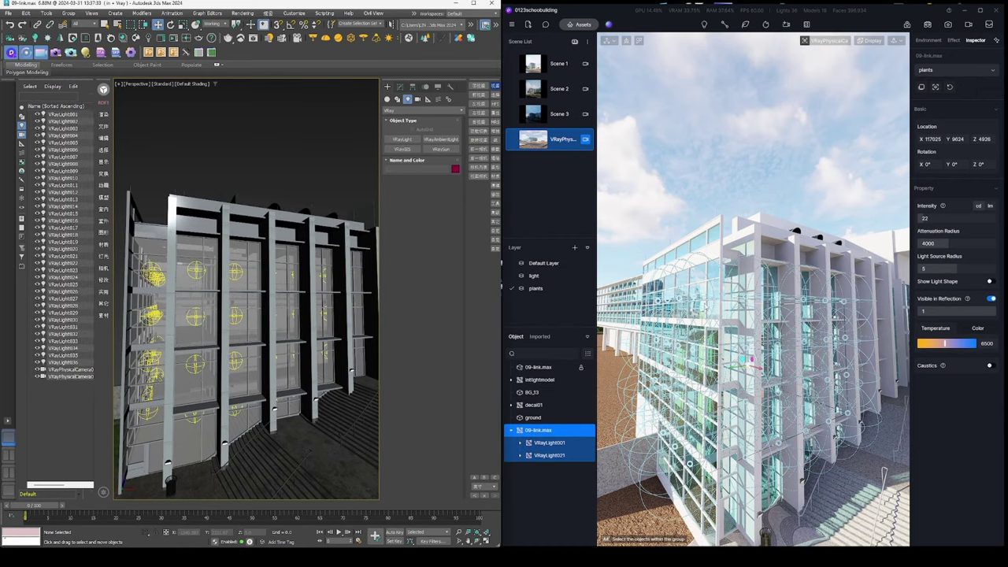
Maximize D5 and set the camera focal length to 24mm
click(981, 11)
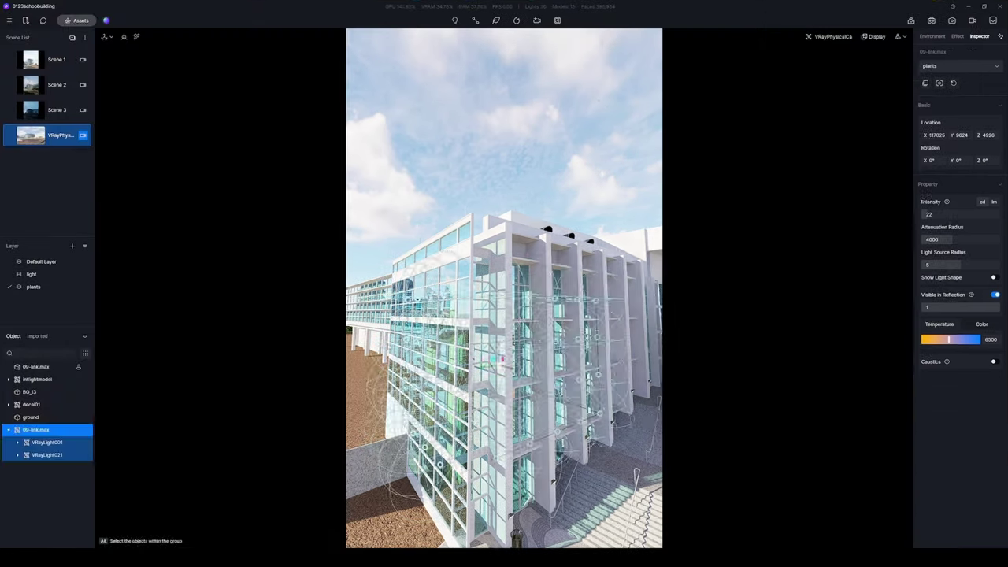
click(833, 37)
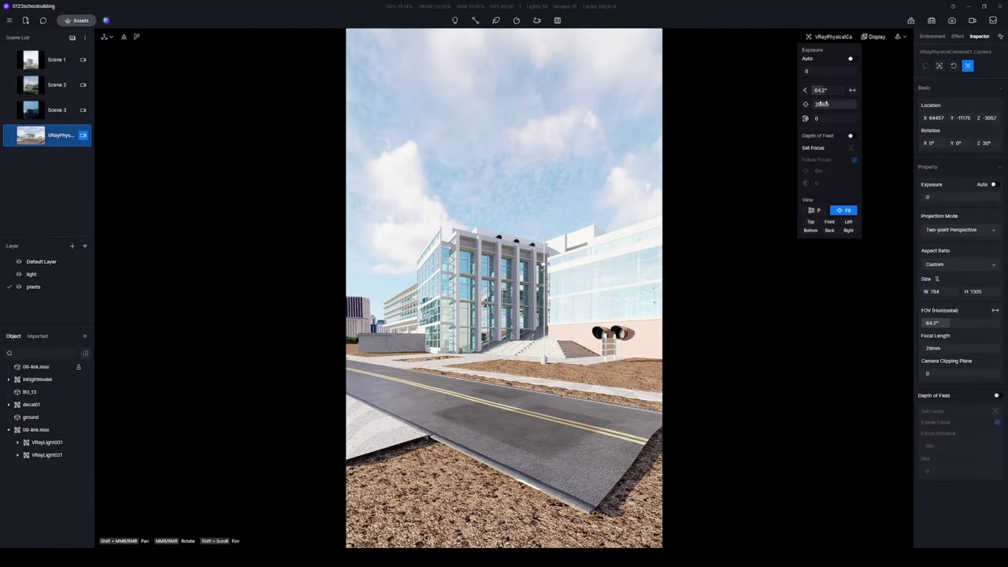
text(24)
key(Return)
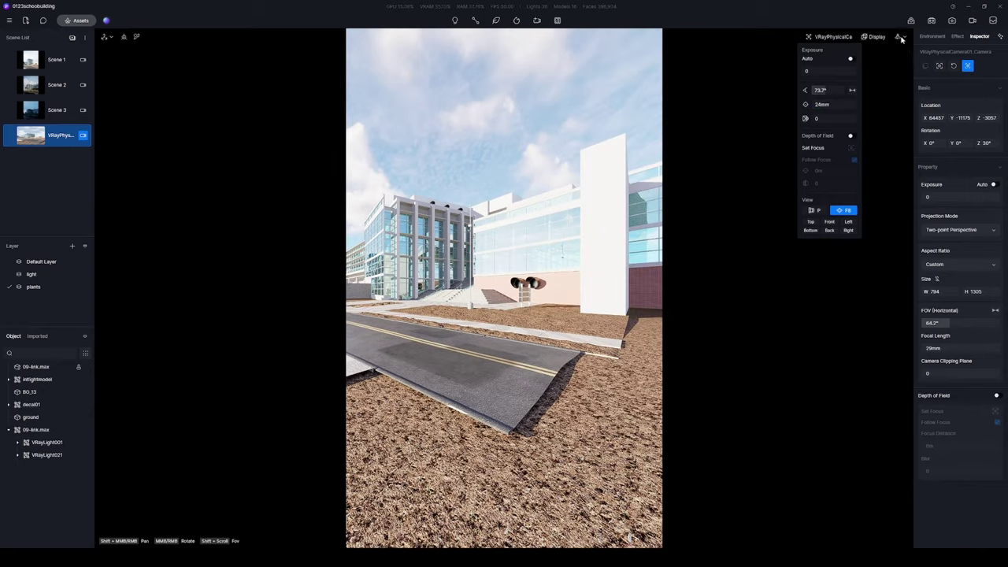
Frame a street-level view of the glass facade and set the shot to 3:4 (1080×1440)
click(899, 37)
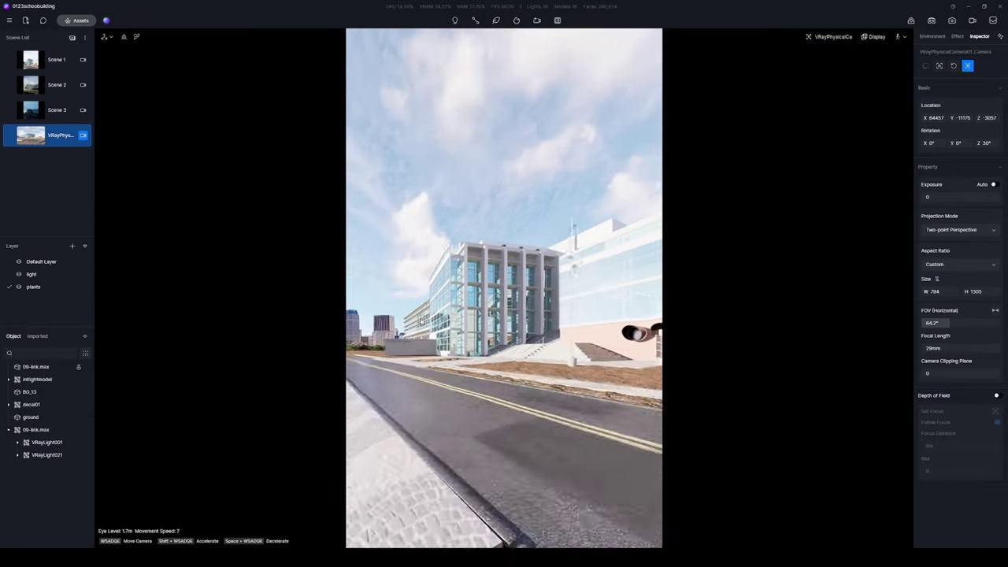
scroll(598, 228, down, 2)
drag(623, 216, 585, 230)
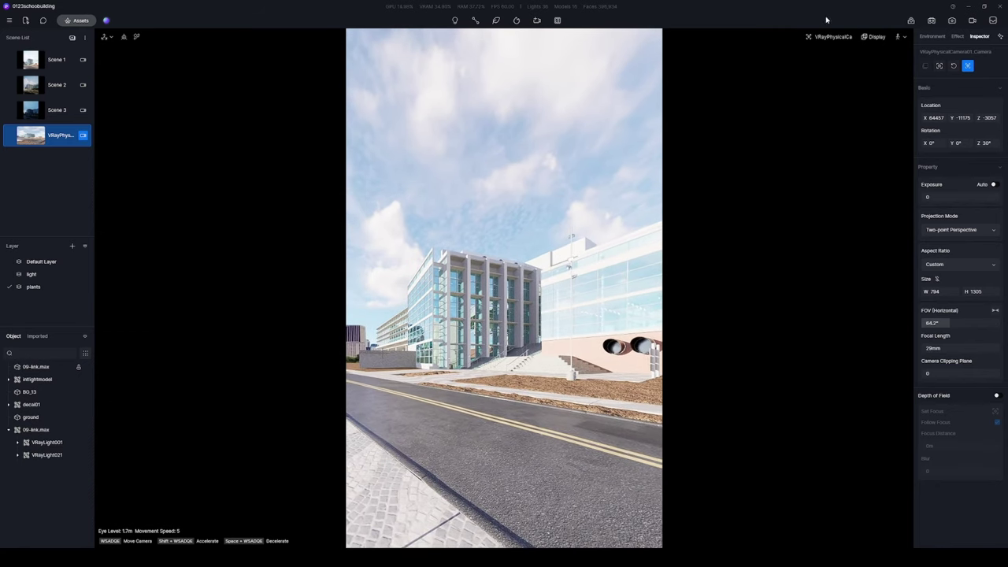
key(w)
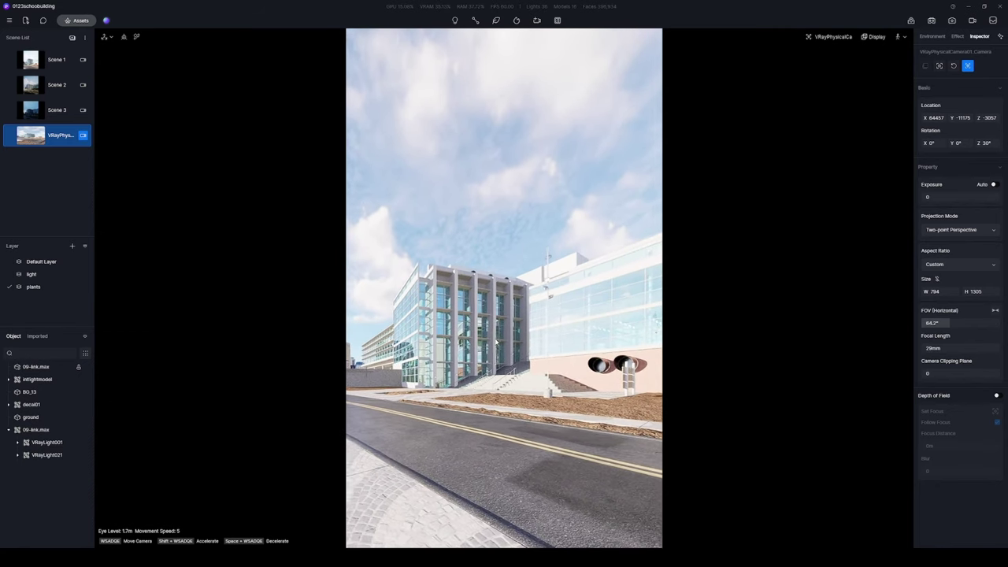
drag(496, 340, 358, 293)
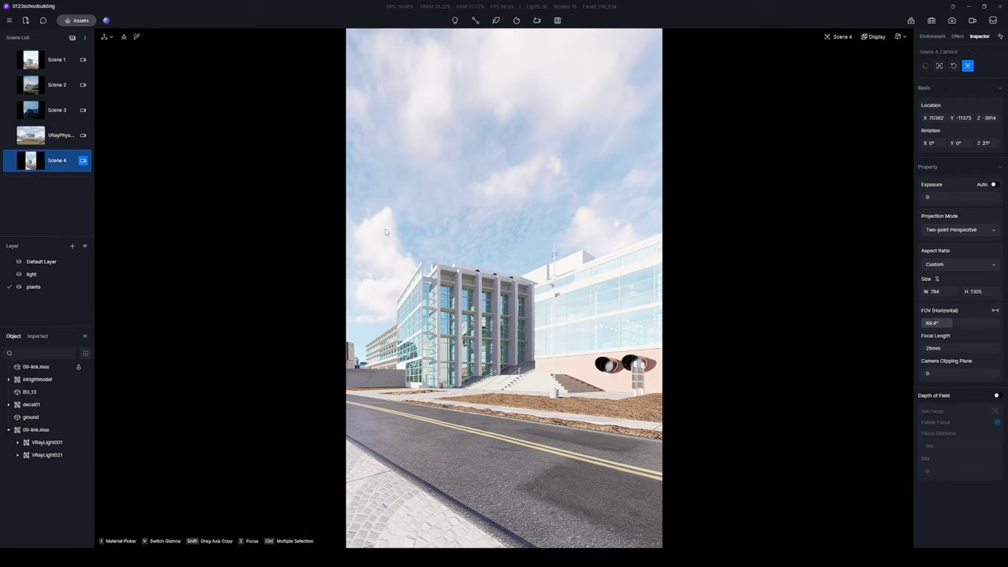
click(941, 340)
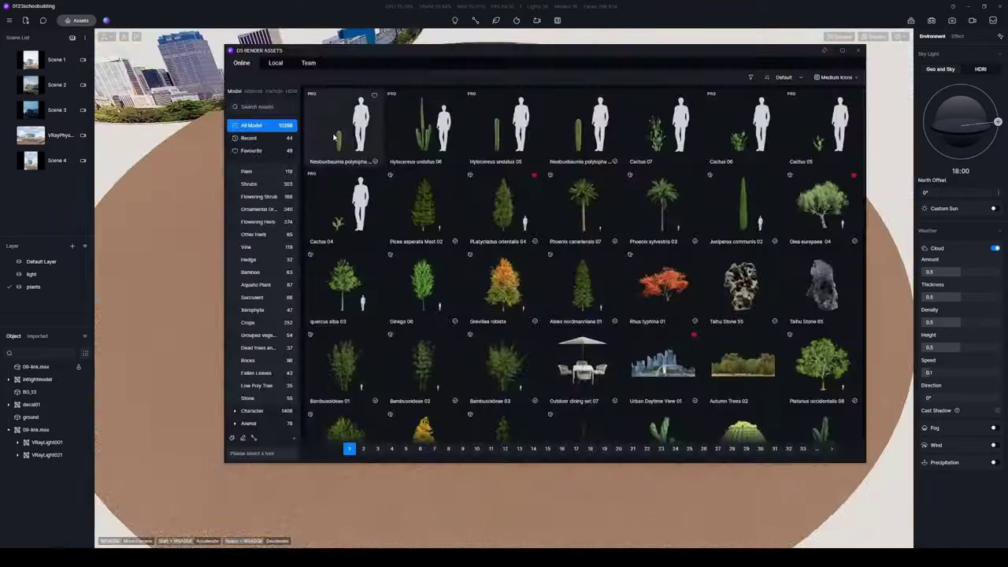
Add the Urban Daytime View 01 city backdrop from the asset library
click(249, 137)
drag(367, 54, 357, 65)
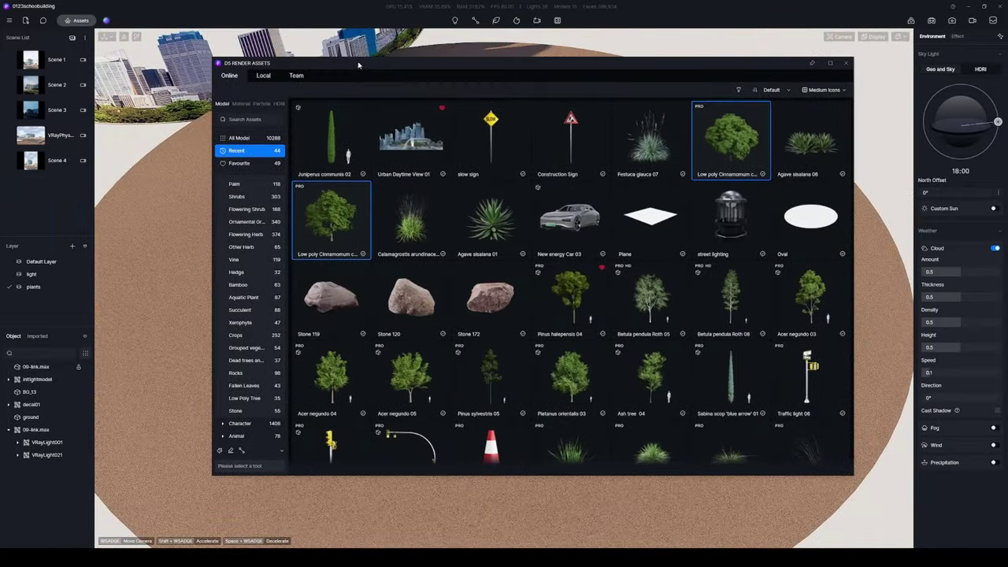
click(409, 152)
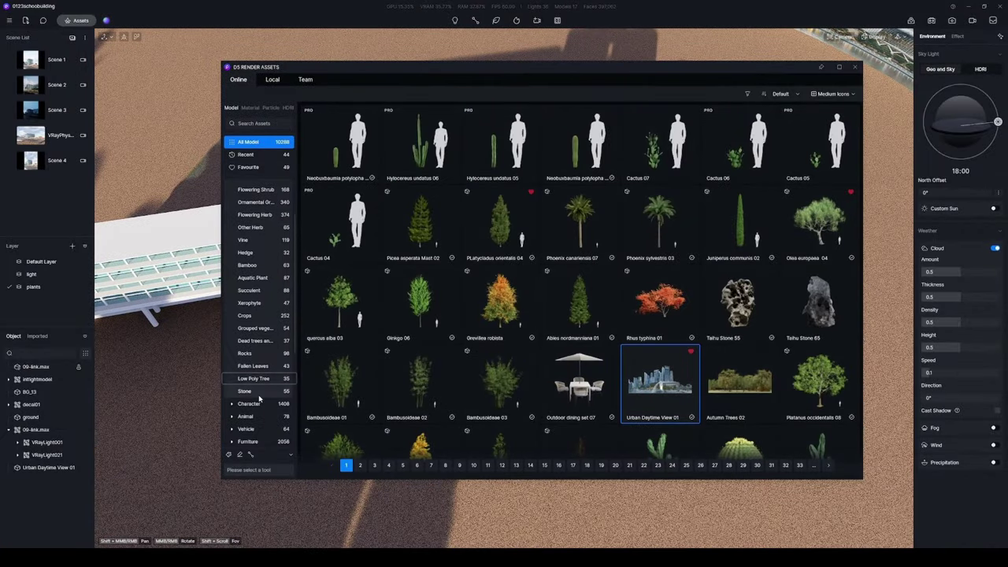
Brush clusters of two Cinnamomum and two Metasequoia low-poly trees across the ground
click(253, 379)
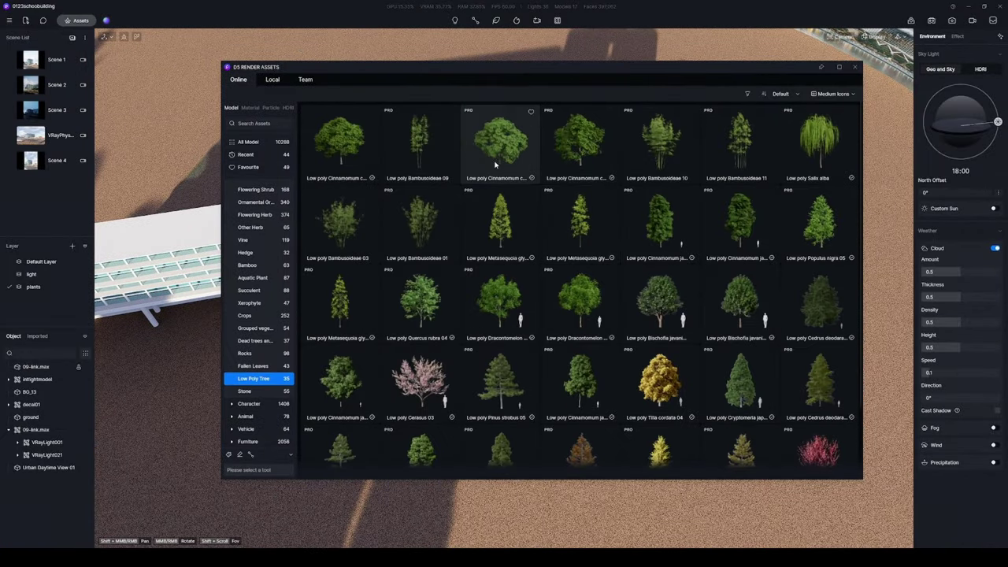
click(228, 455)
click(501, 142)
click(580, 141)
click(501, 220)
click(579, 220)
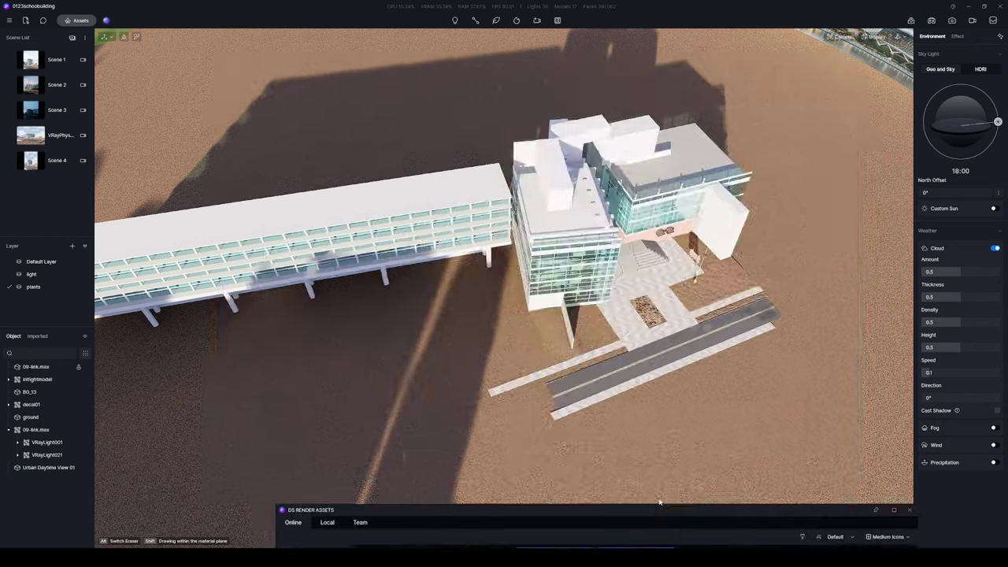
mouse_move(260, 190)
mouse_down()
mouse_move(563, 124)
mouse_move(701, 368)
mouse_move(376, 257)
mouse_move(371, 417)
mouse_up()
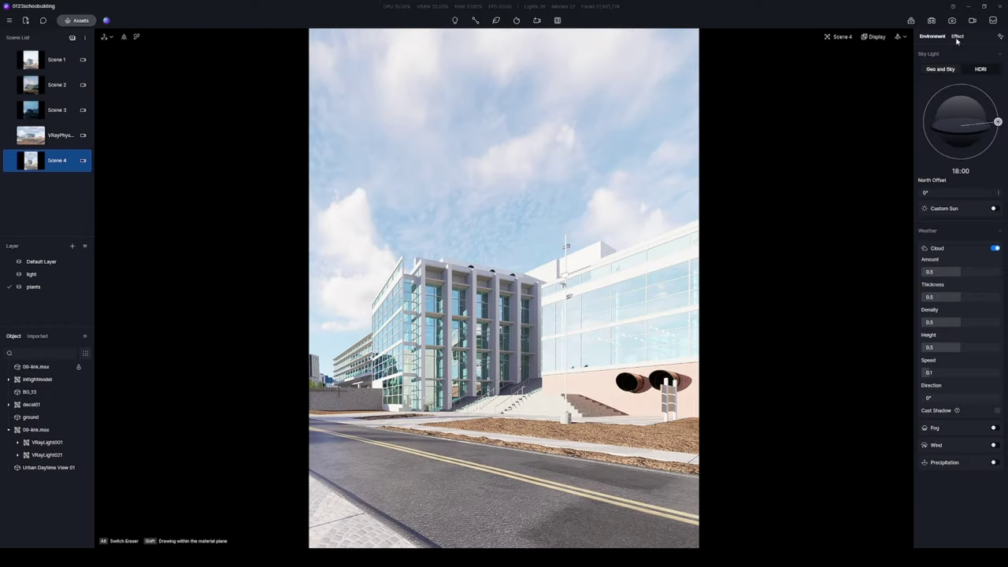
Switch the sky light to the 晴蓝天白光_16k HDRI and rotate it to 303.3°
click(981, 69)
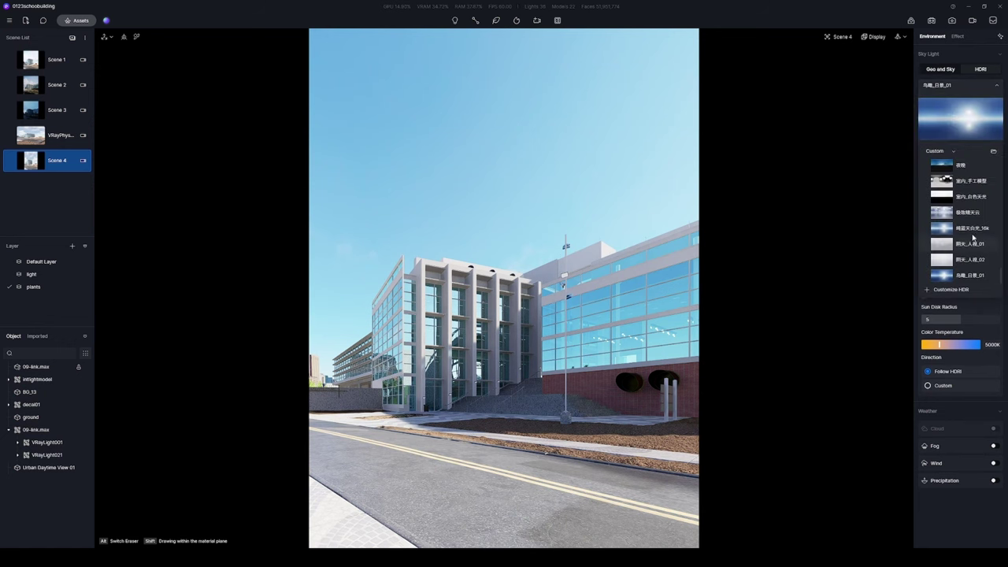
click(973, 229)
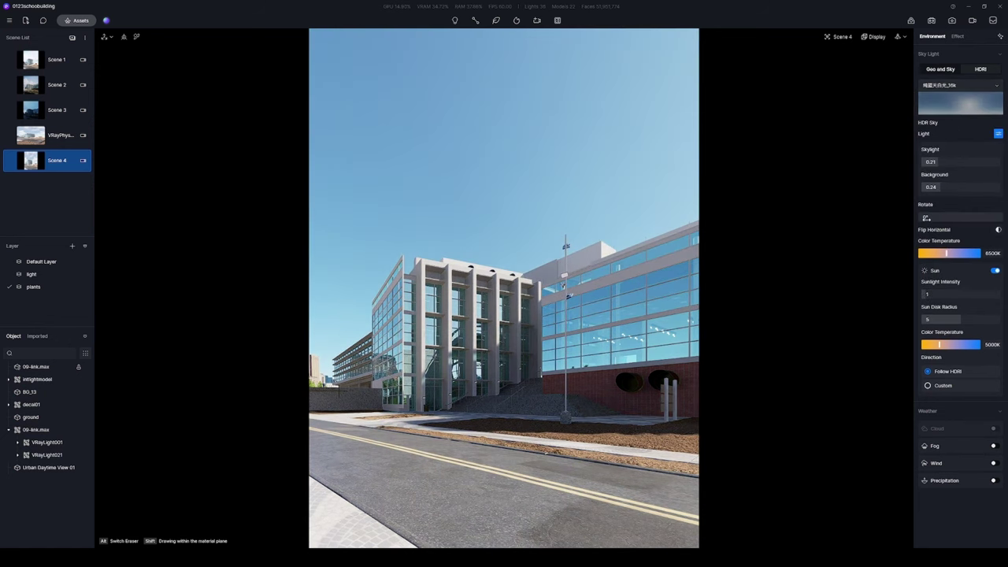
drag(926, 217, 991, 228)
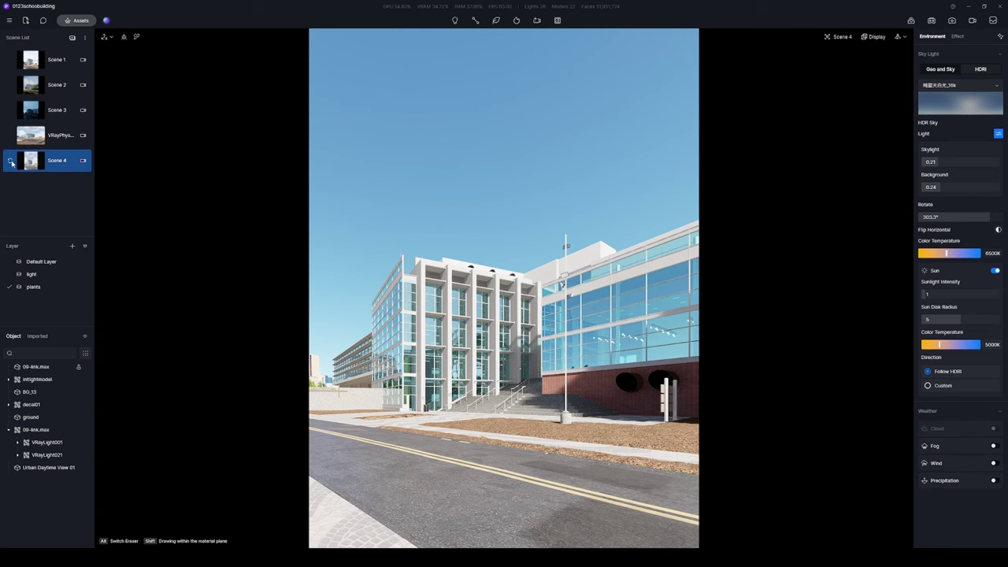
click(958, 36)
Set exposure -0.3, contrast -0.04, vignette 0.15, chromatic aberration 0.15 and saturation -0.04
drag(956, 167, 950, 167)
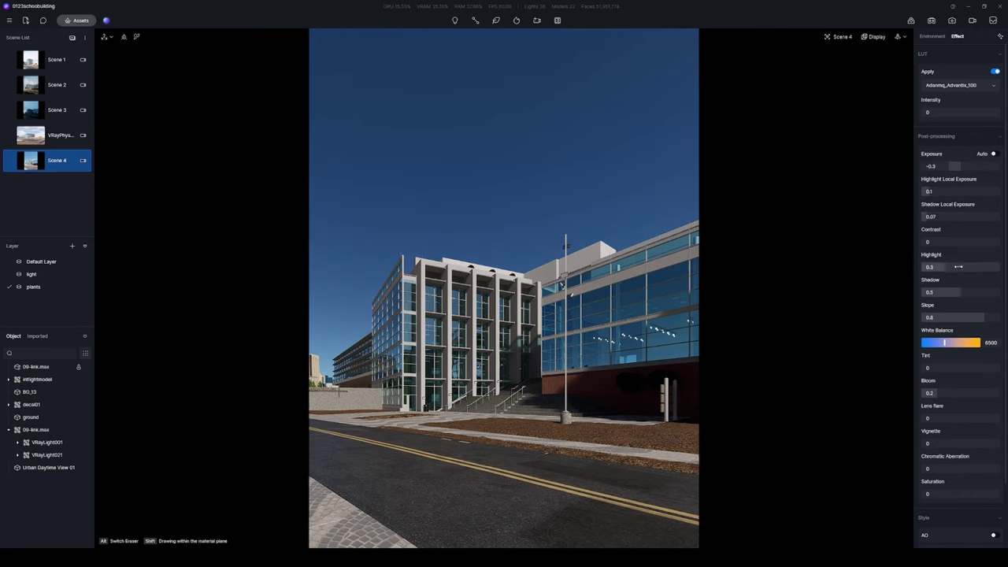
drag(965, 242, 960, 243)
scroll(926, 445, down, 1)
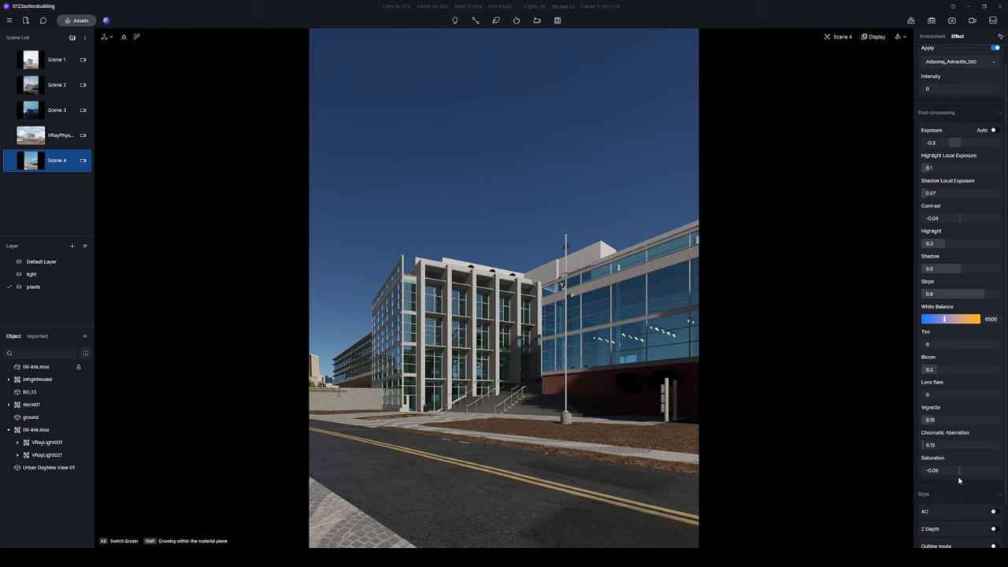
click(923, 37)
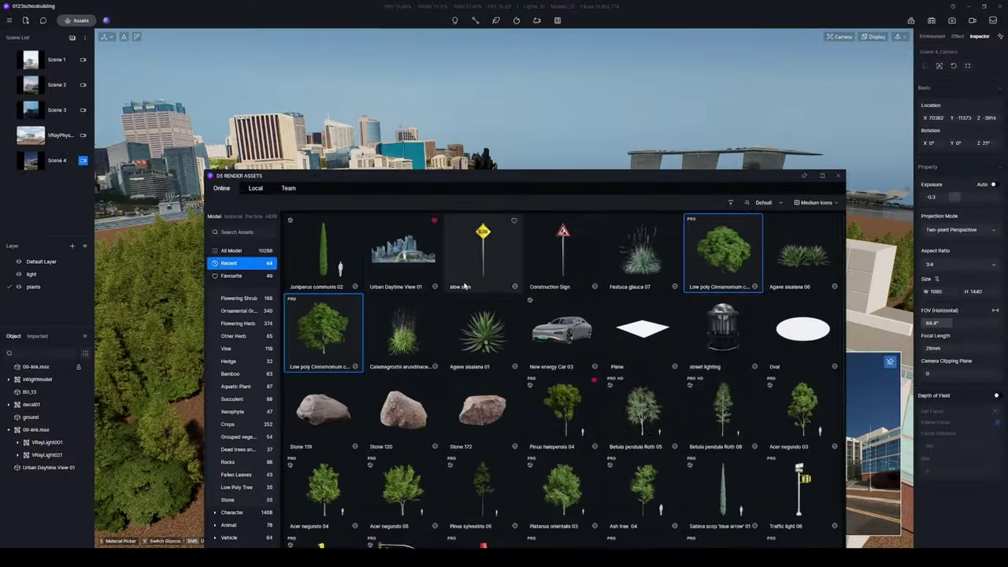
Place Acer negundo trees along both sides of the street, framing the school facade
drag(725, 182, 674, 78)
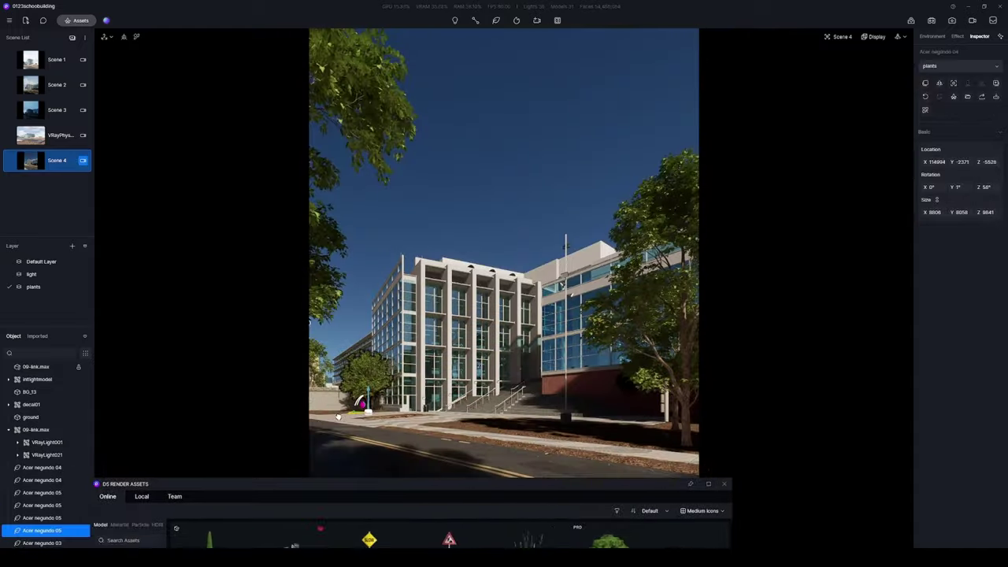
drag(546, 484, 578, 126)
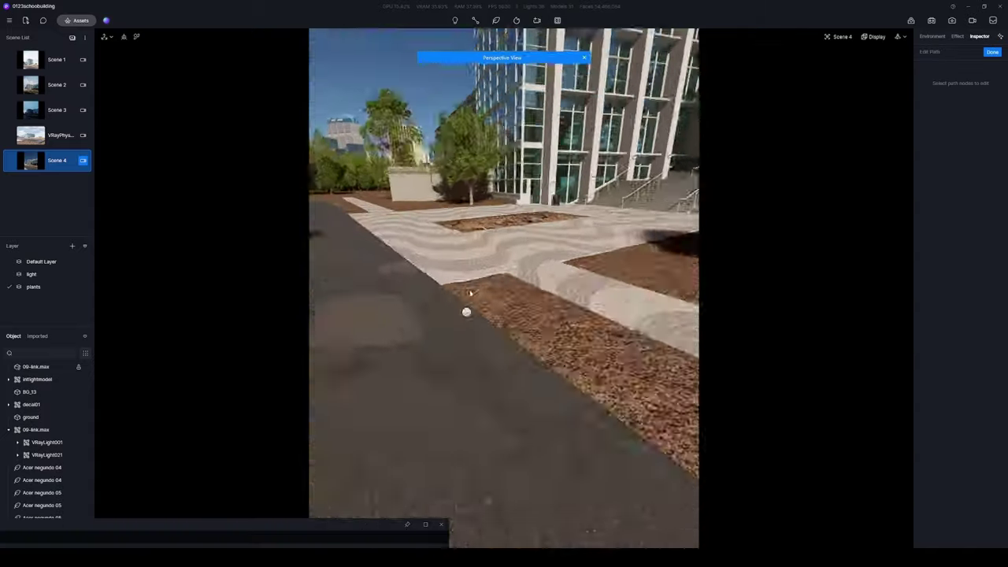
Edge the mulch bed with a vegetation path of 120 rocks, randomising spacing, offset and size
click(509, 252)
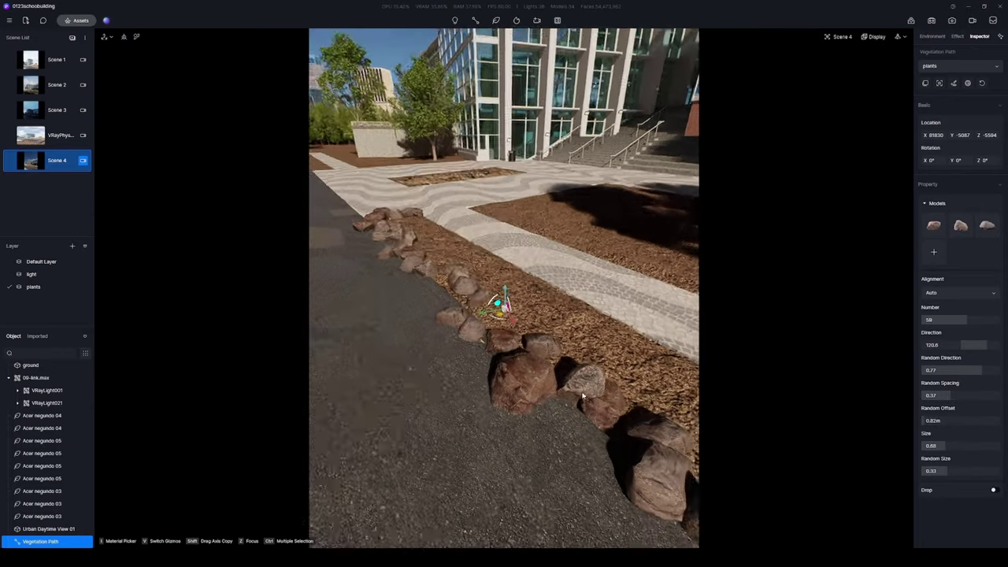
drag(977, 320, 960, 320)
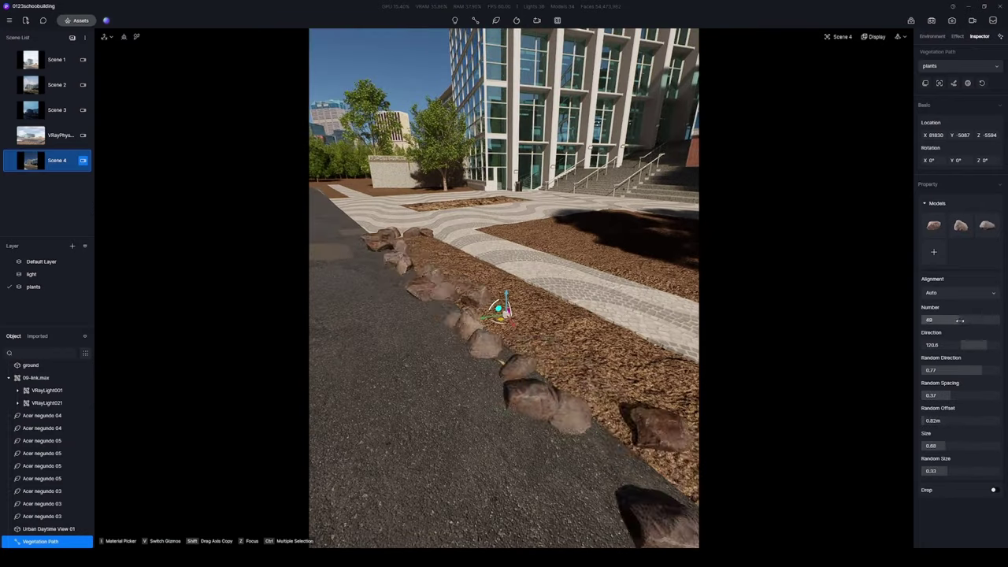
drag(978, 319, 981, 318)
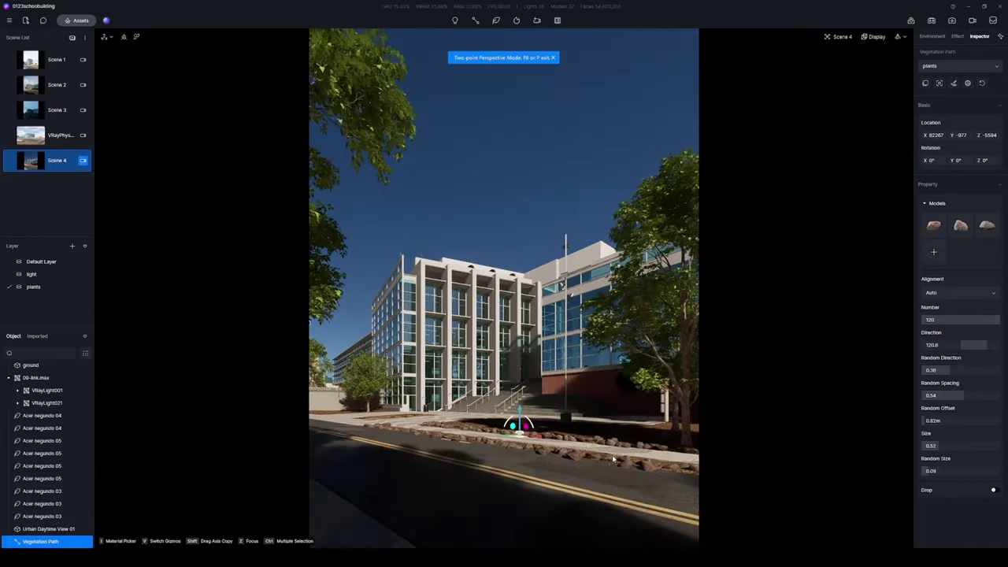
key(Escape)
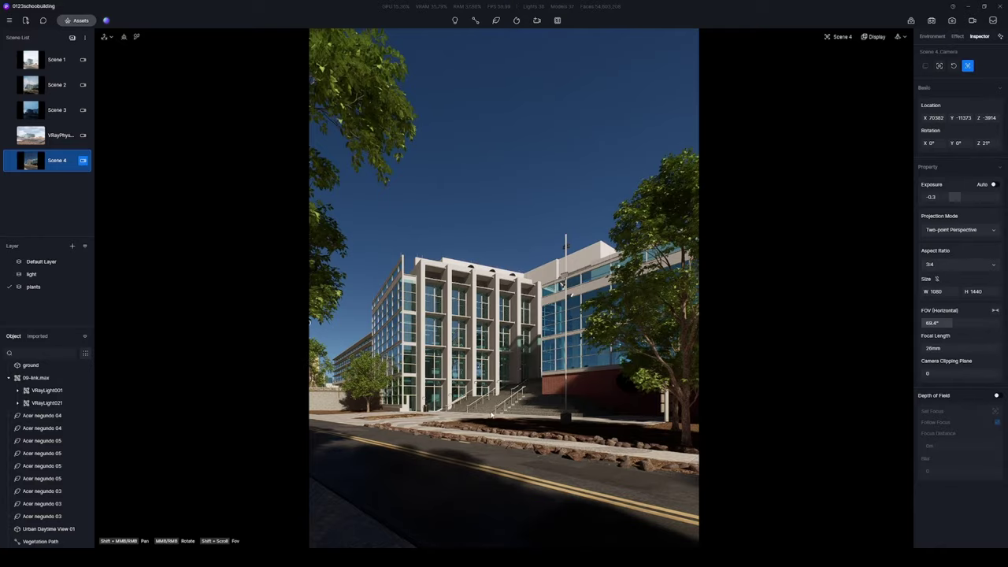
click(79, 19)
scroll(442, 383, down, 3)
Return to Scene 4's saved camera view of the planting bed beside the paved path
drag(811, 100, 622, 345)
scroll(549, 305, down, 10)
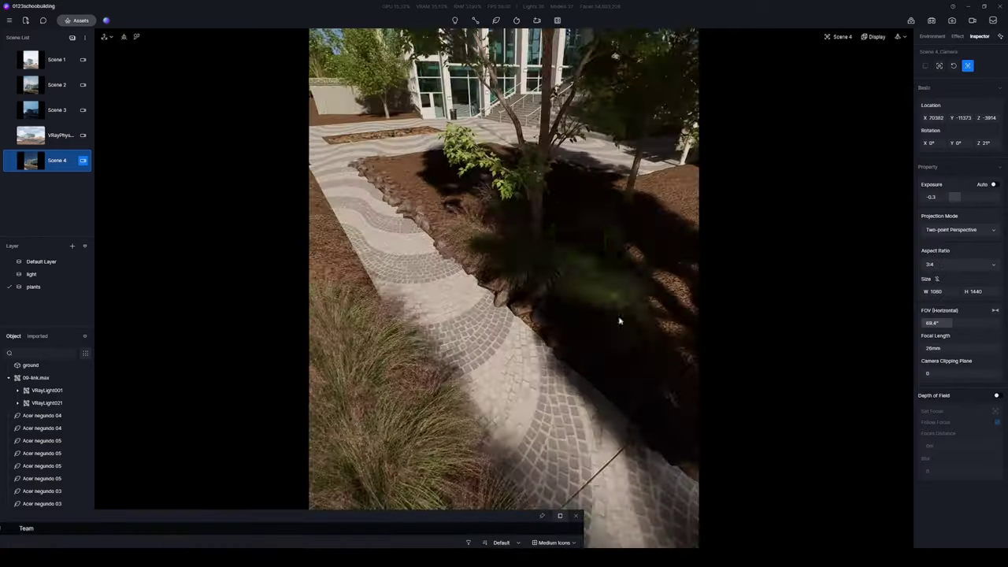
scroll(501, 239, down, 5)
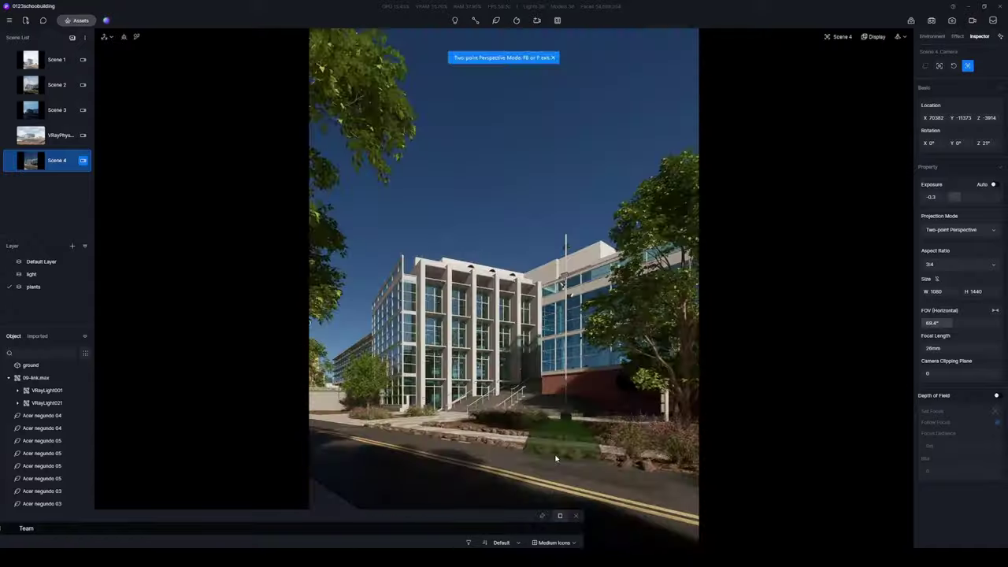
scroll(501, 239, up, 5)
click(560, 515)
scroll(459, 292, up, 3)
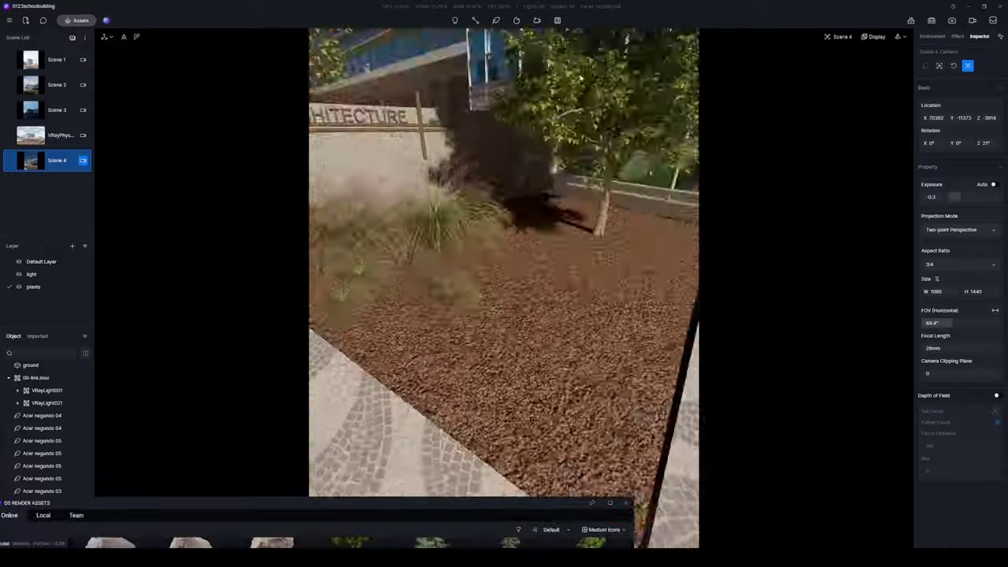
scroll(512, 307, down, 4)
scroll(512, 307, up, 5)
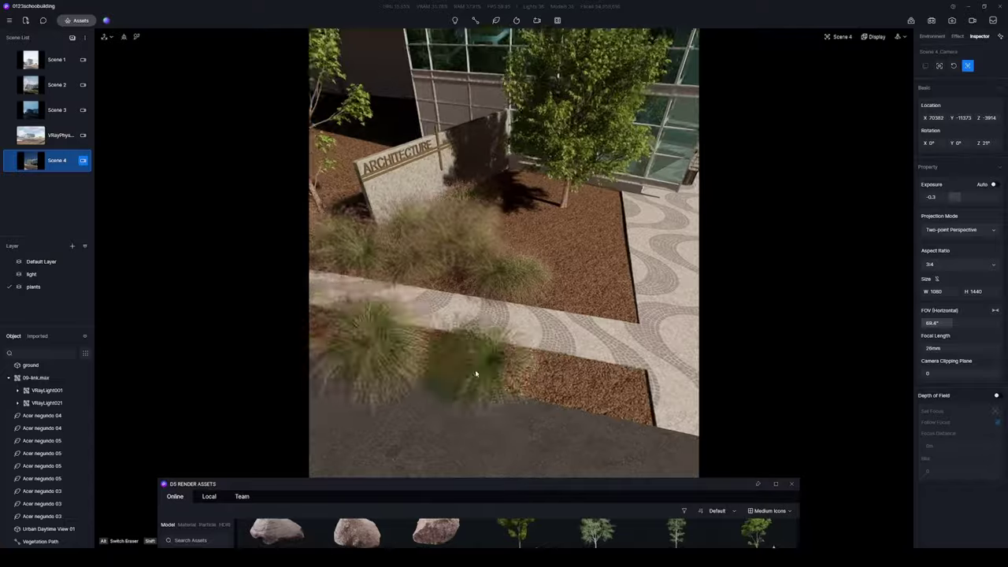
click(56, 159)
scroll(599, 439, up, 5)
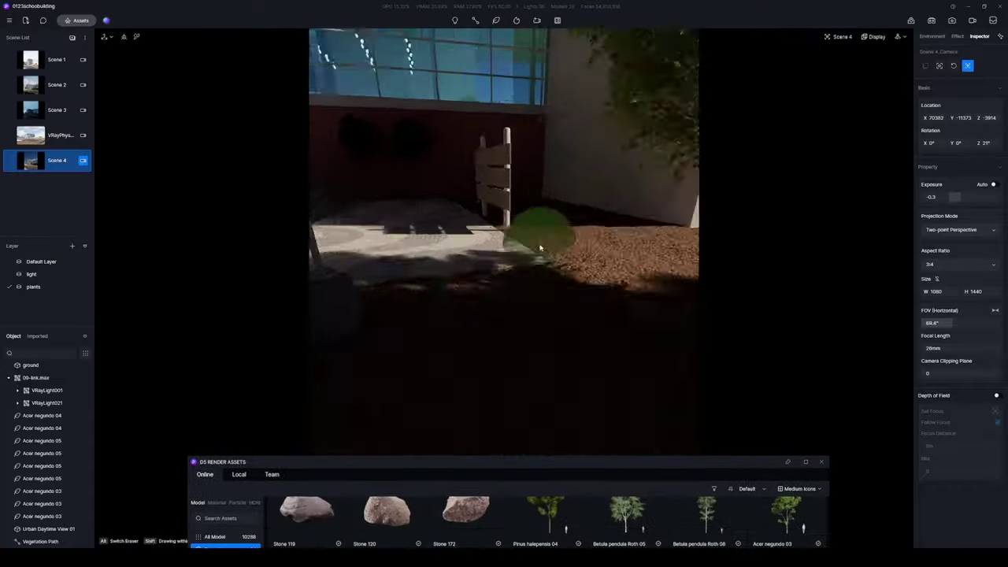
scroll(552, 297, down, 4)
scroll(575, 307, up, 6)
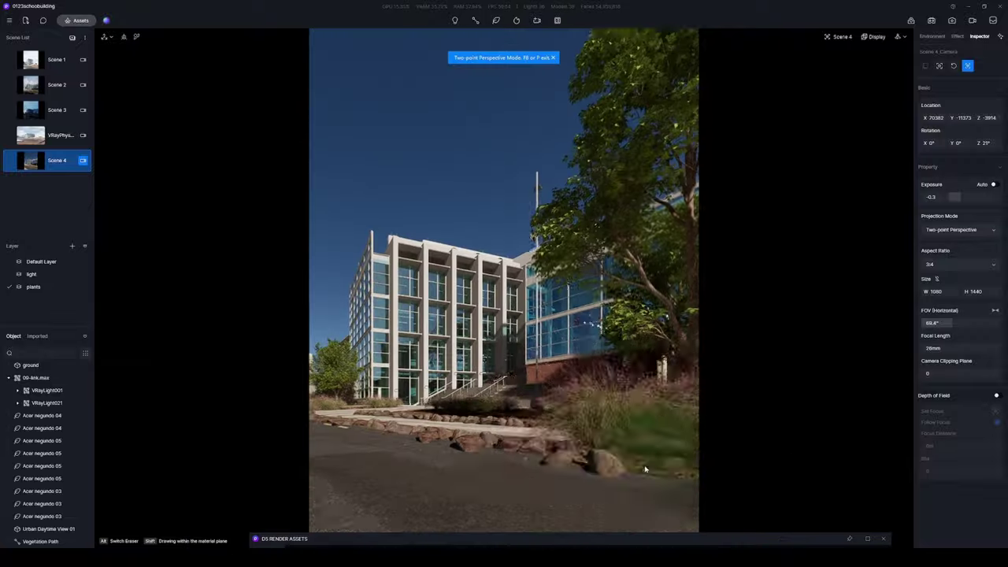
scroll(578, 308, up, 5)
scroll(551, 354, down, 5)
scroll(530, 408, up, 3)
Paint a grass patch along the edge of the curved paved path
click(284, 538)
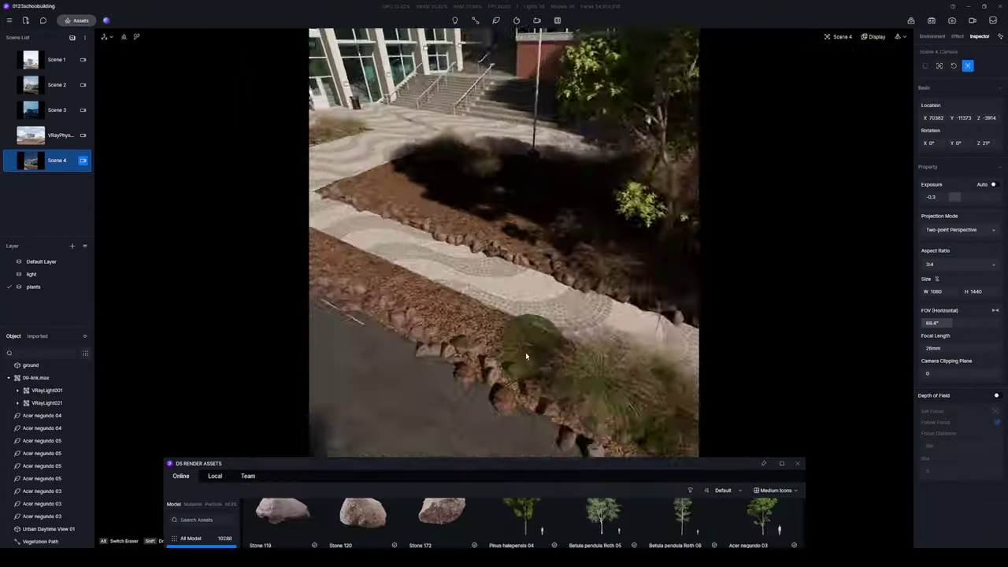
scroll(526, 352, up, 3)
scroll(566, 336, up, 3)
scroll(566, 337, down, 8)
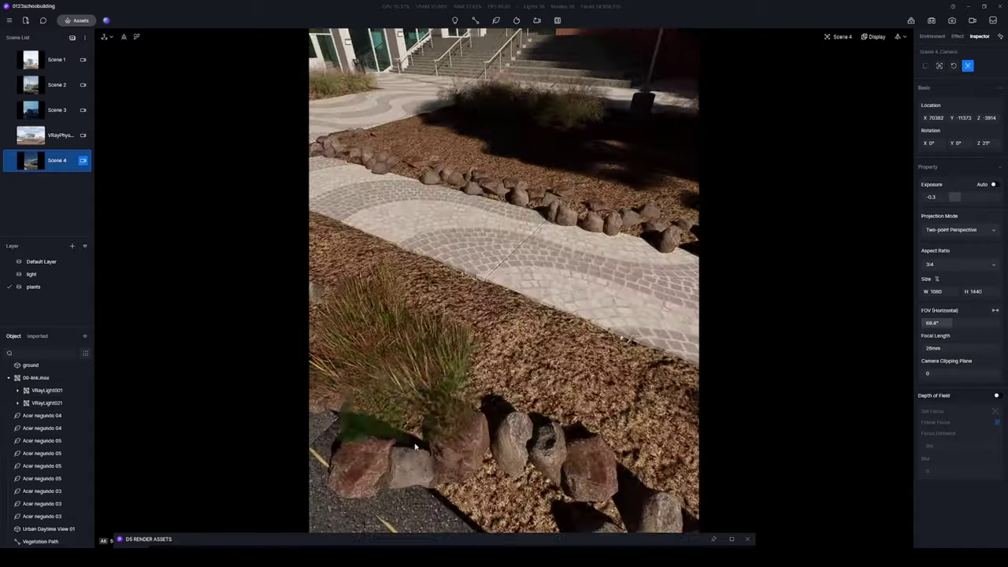
scroll(615, 345, up, 10)
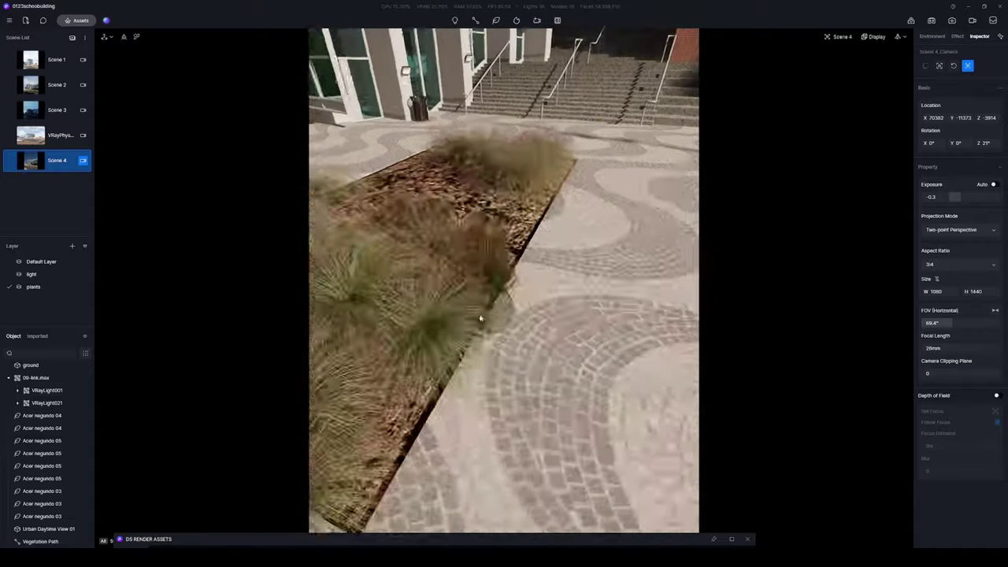
right_drag(481, 318, 569, 387)
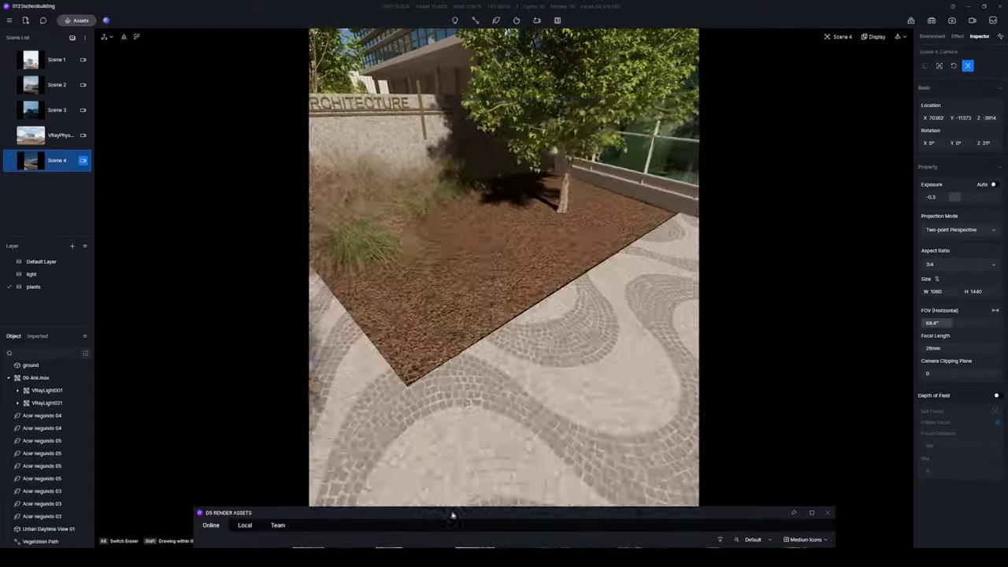
click(453, 515)
click(675, 326)
scroll(489, 243, up, 3)
drag(444, 266, 569, 331)
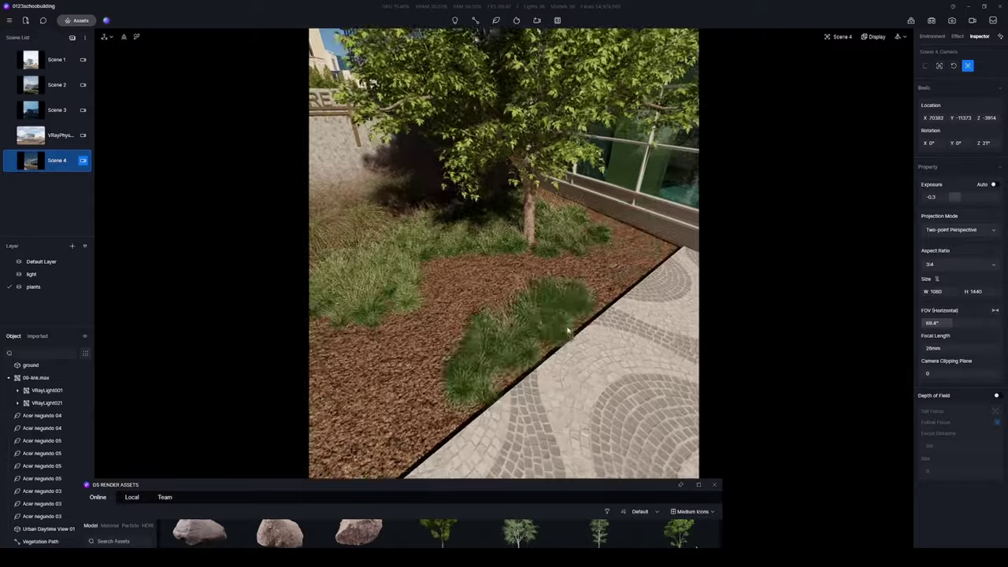
Choose Calamagrostis grass and an agave to fill out the planting bed
click(698, 485)
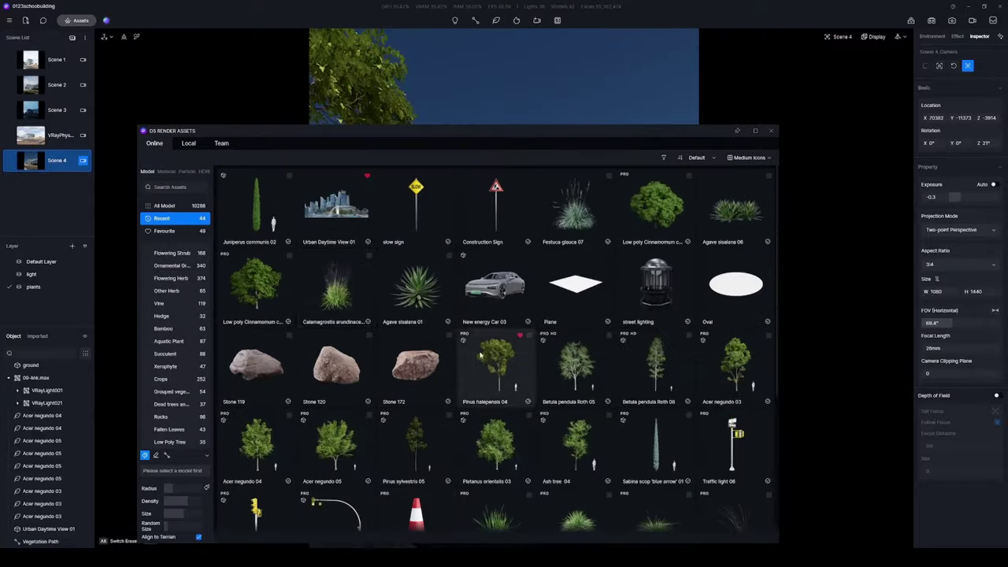
click(336, 283)
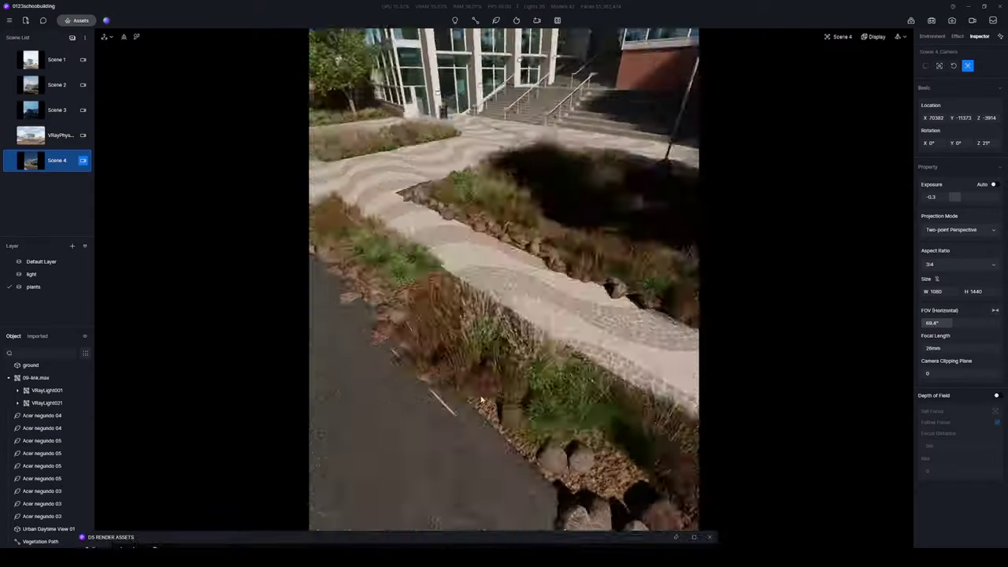
scroll(540, 270, up, 3)
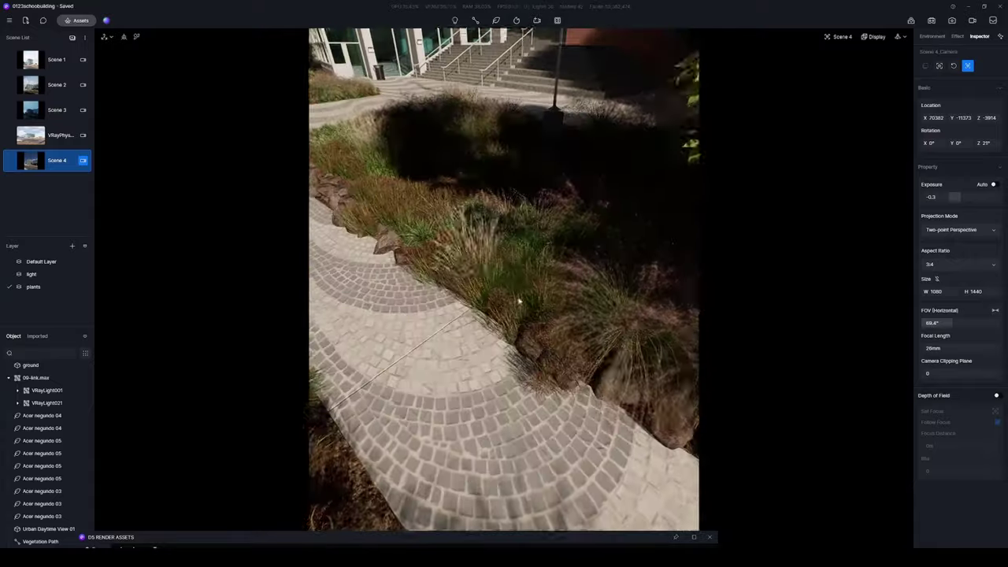
scroll(519, 301, up, 3)
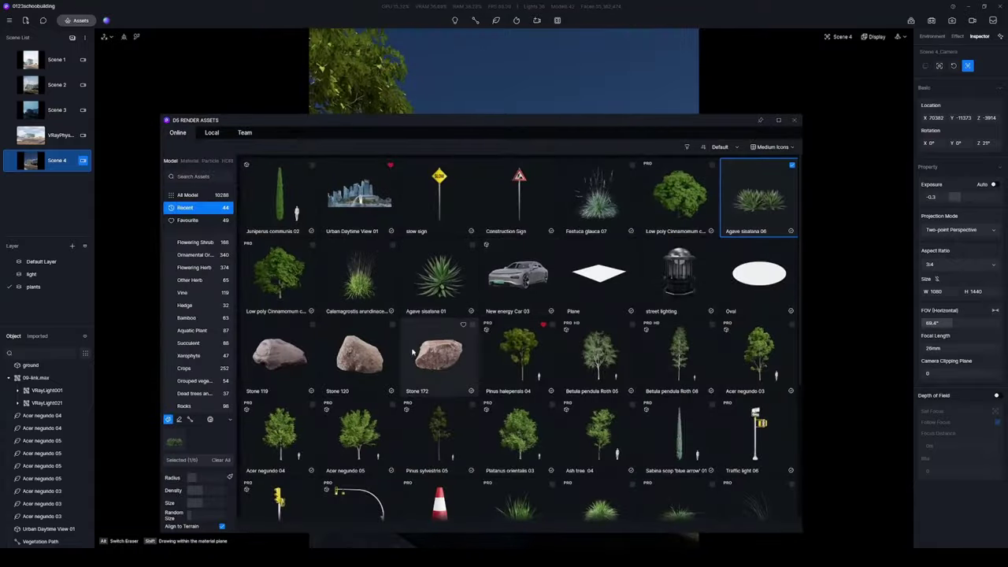
click(440, 276)
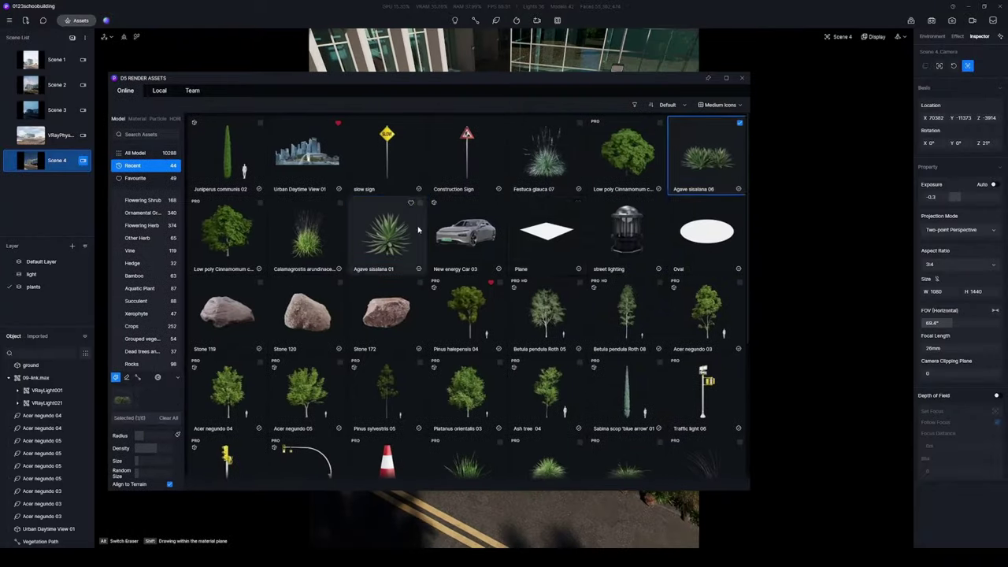
Select and adjust the rock vegetation path lining the roadside verge
scroll(681, 301, down, 4)
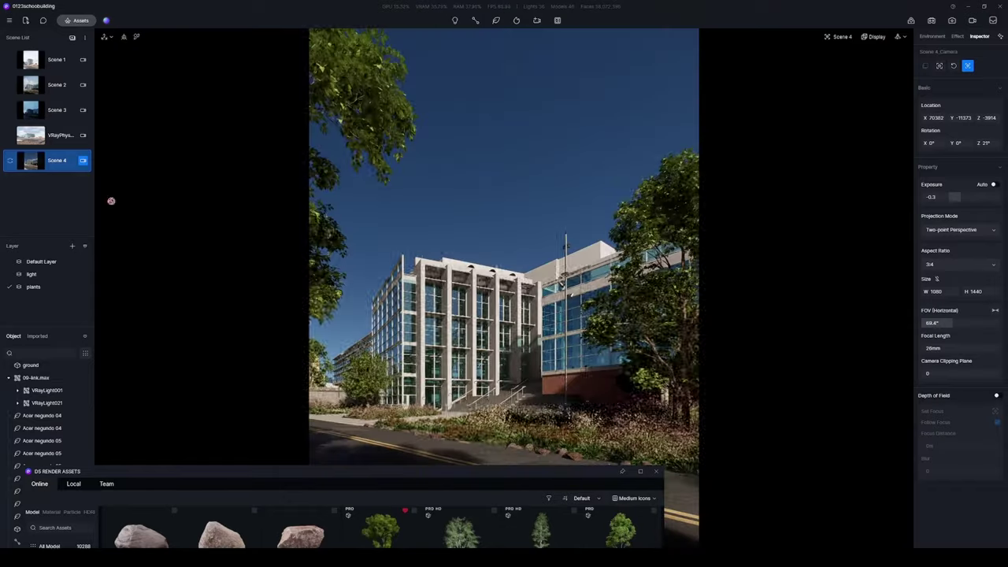
click(983, 320)
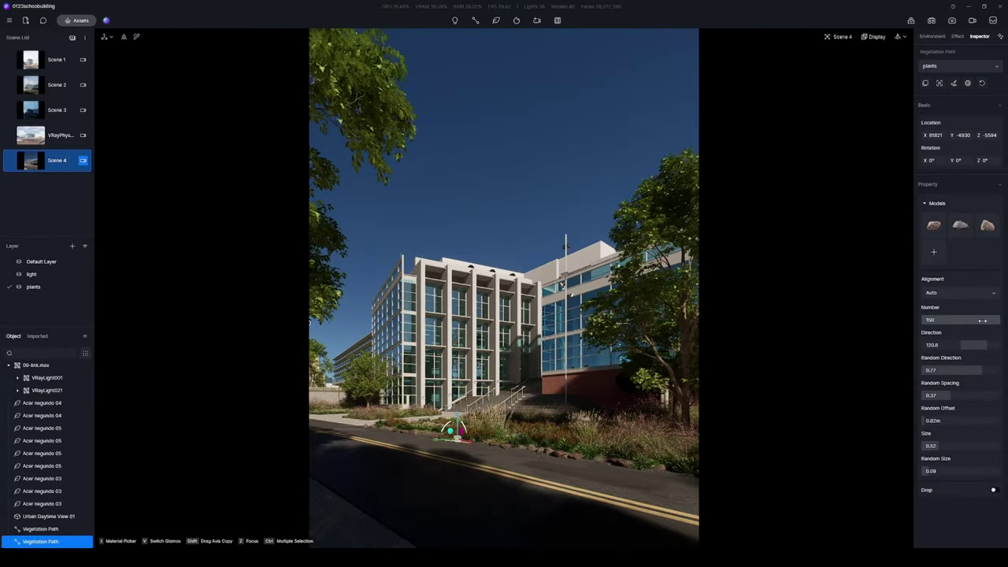
click(575, 431)
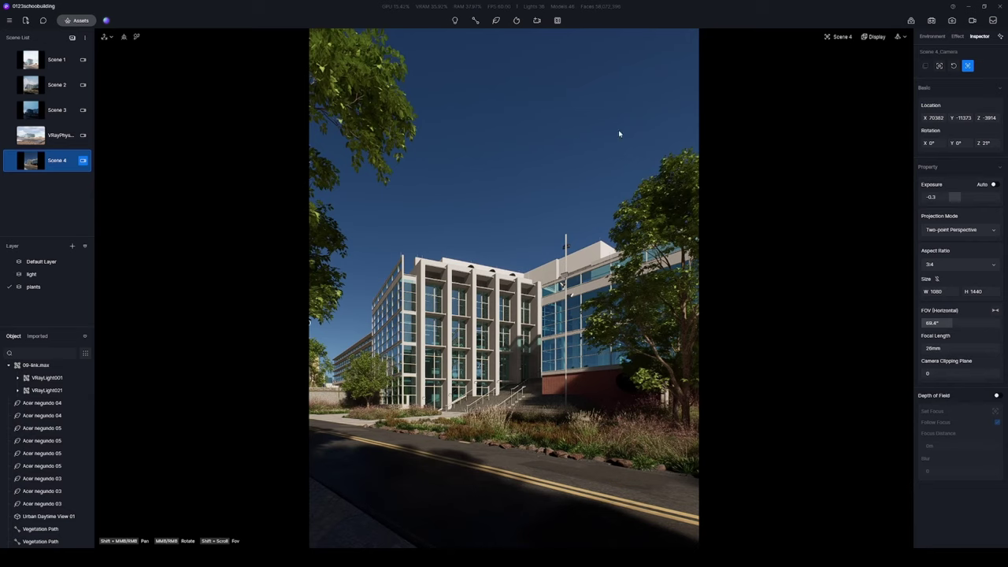
click(79, 19)
Place slightly moving people, including a sitting figure and a standing woman, around the entrance plaza and steps
drag(607, 99, 723, 71)
click(229, 201)
click(235, 289)
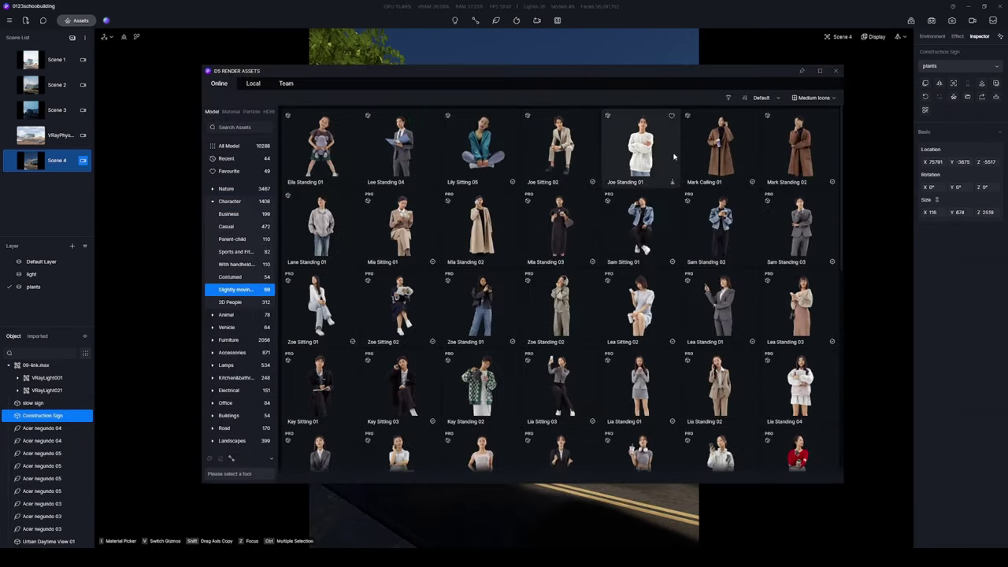
drag(674, 157, 416, 315)
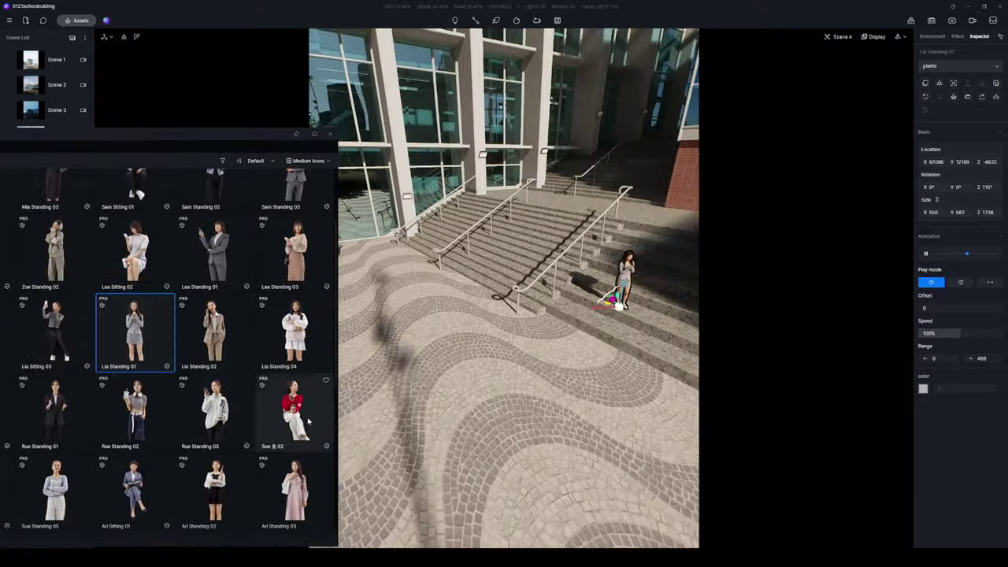
right_drag(504, 370, 462, 384)
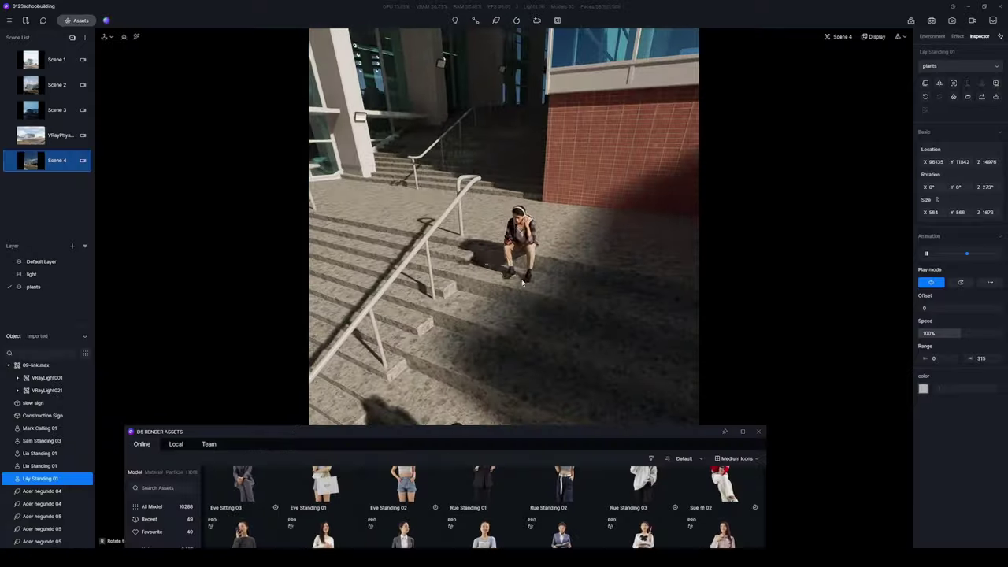
drag(508, 430, 556, 78)
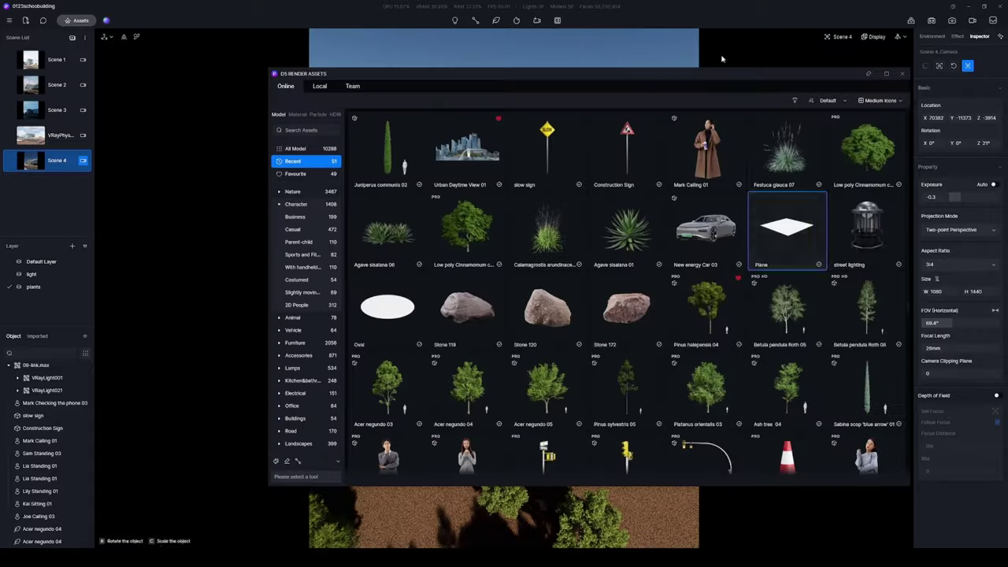
Add a Plane model and enlarge it to fill the sky behind the building
click(517, 299)
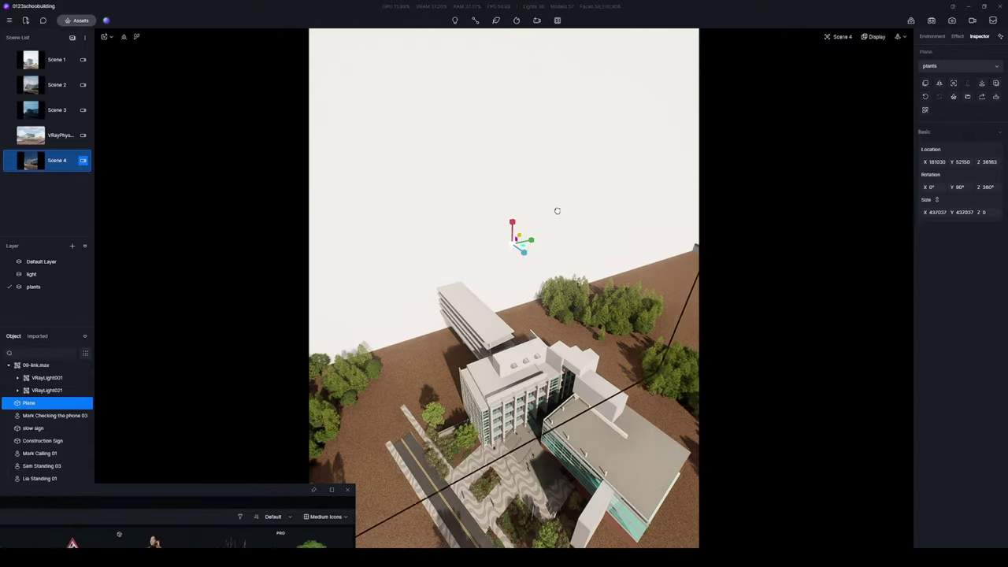
drag(557, 210, 576, 203)
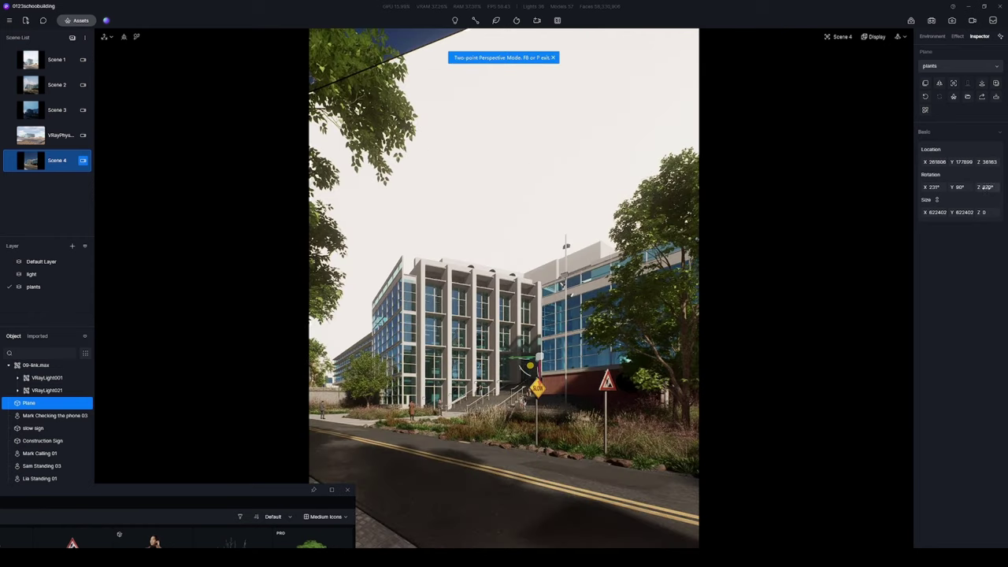
click(542, 189)
Give the plane a Multimedia material with the cloud sky image at intensity about 58.8
click(541, 161)
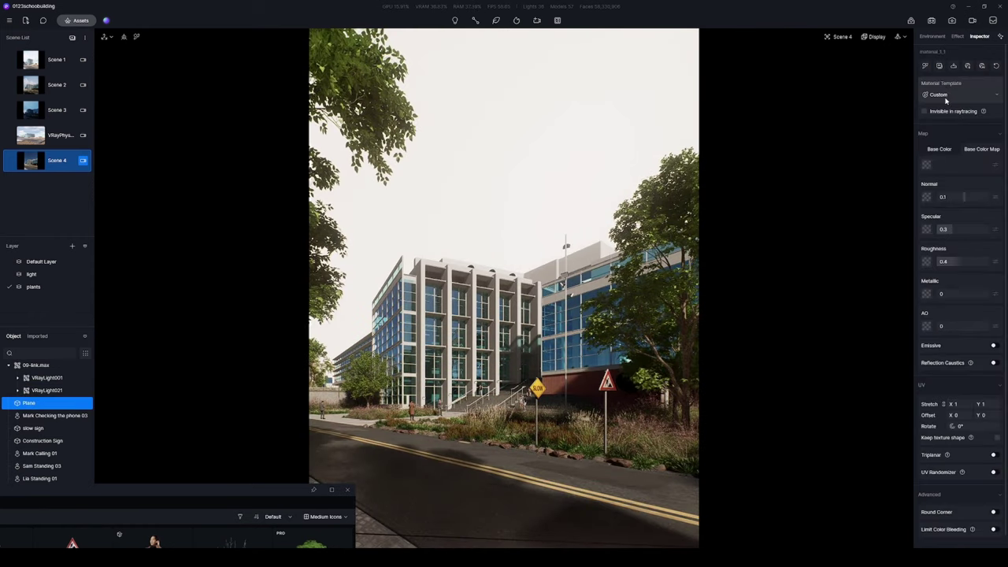
click(946, 94)
click(952, 306)
click(927, 147)
click(406, 262)
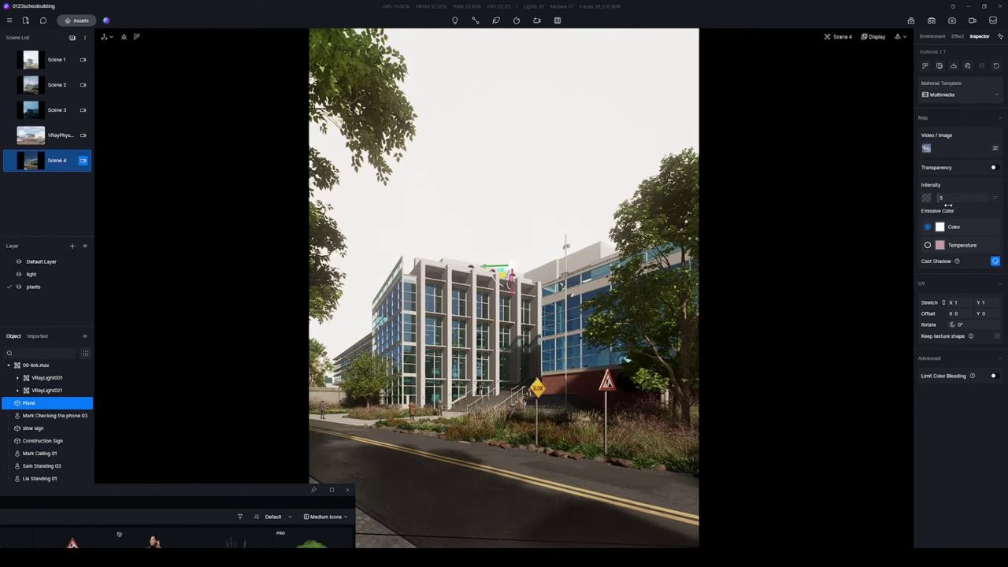
drag(948, 205, 948, 199)
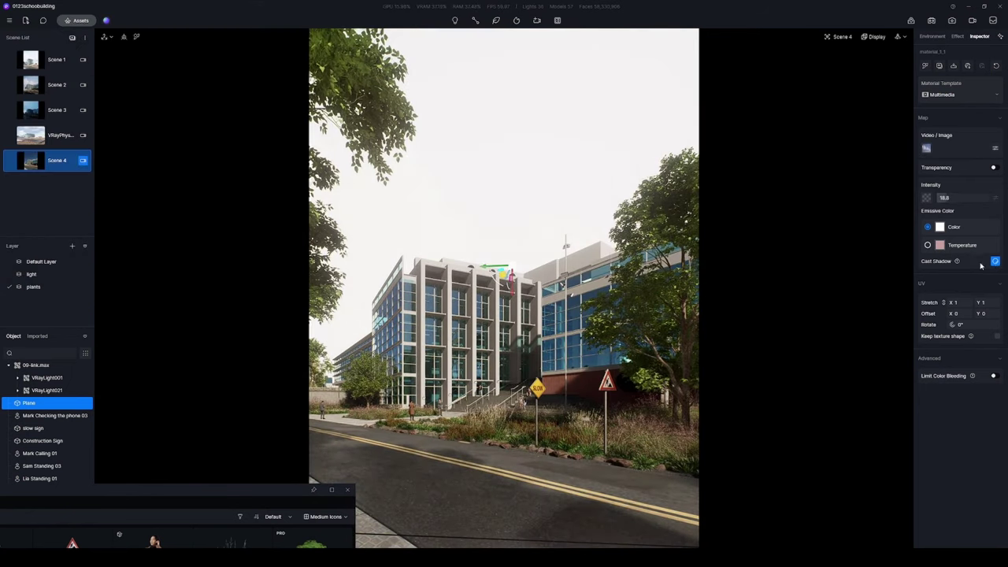
Enable image transparency at 0.41 and stretch the image 1.2 horizontally, 1.5 vertically
click(994, 167)
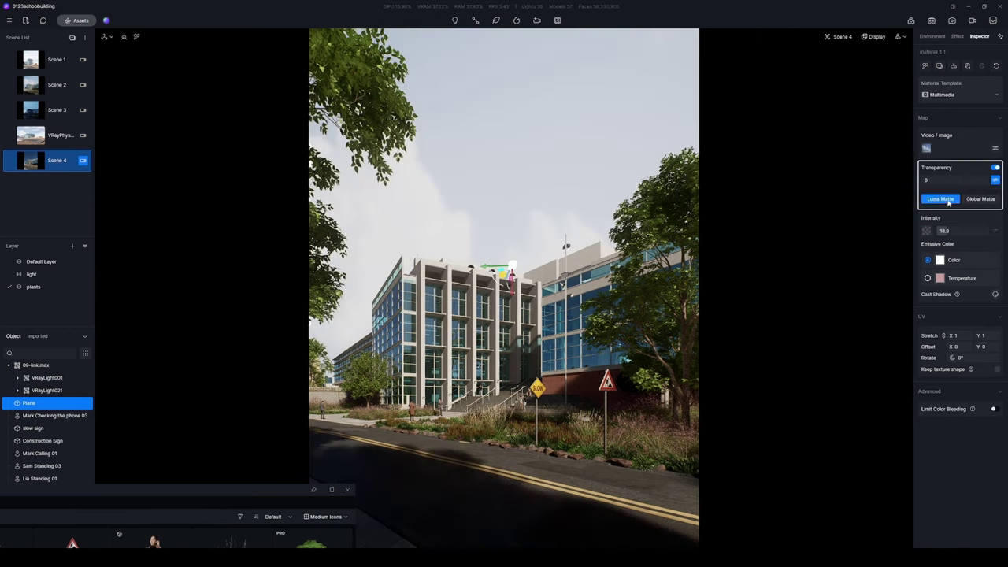
drag(934, 180, 939, 180)
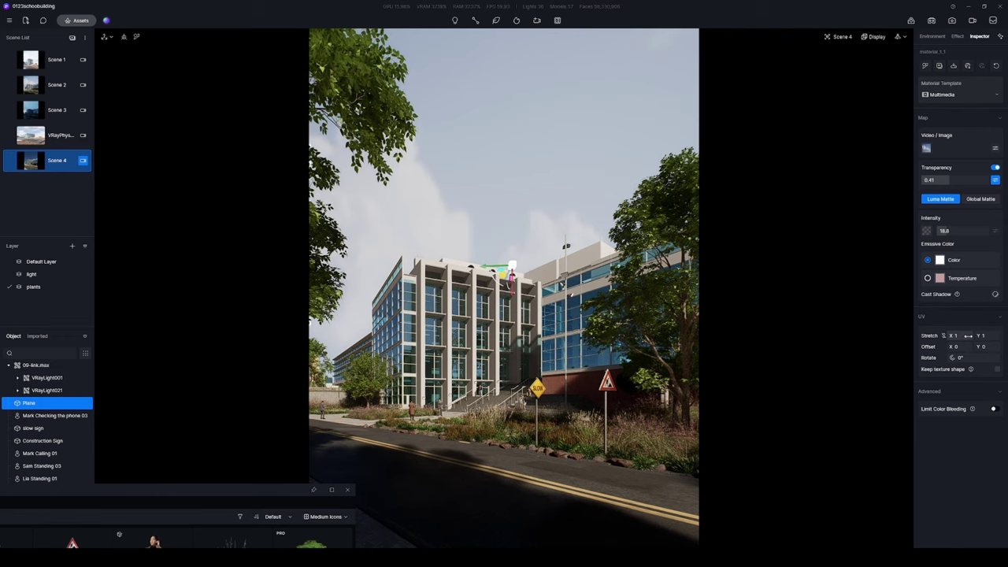
key(Tab)
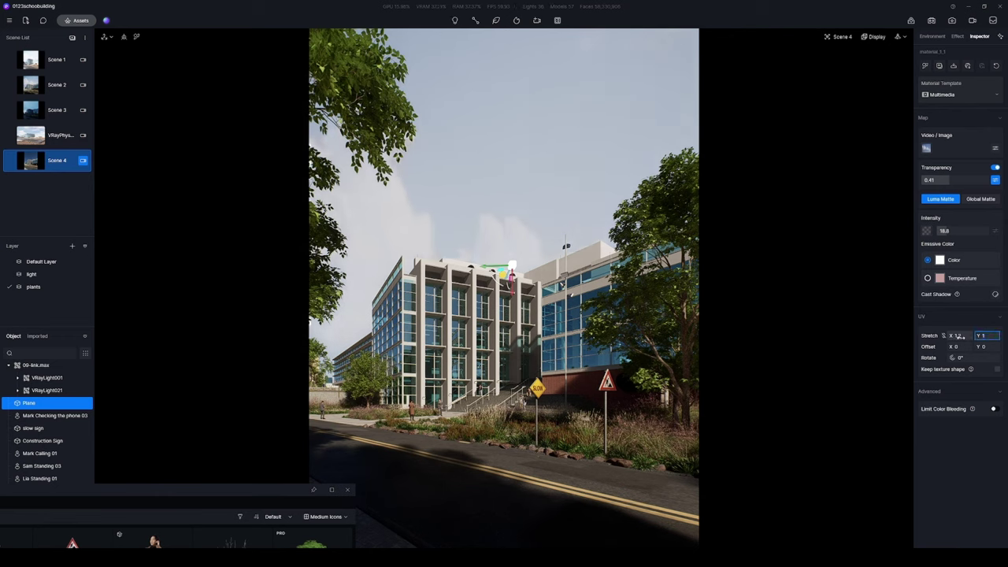
text(1.5)
key(Return)
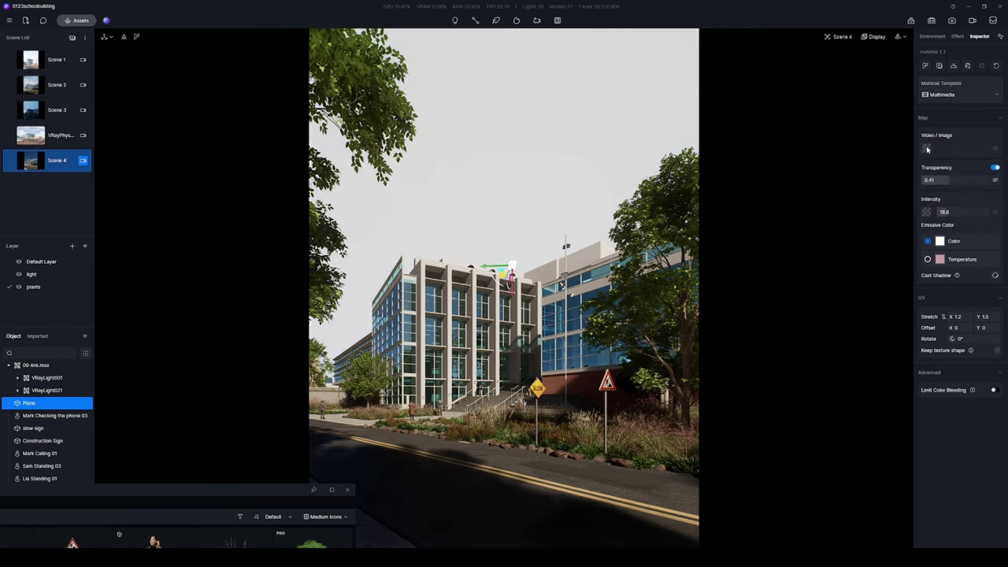
Switch the emissive colour to temperature and raise transparency to about 0.49
click(995, 148)
click(961, 330)
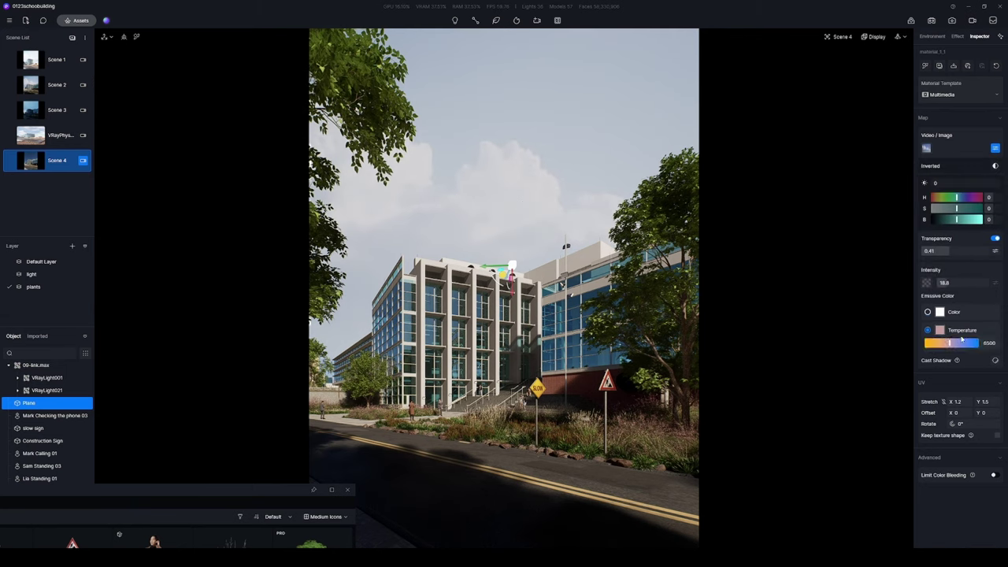
drag(948, 251, 954, 250)
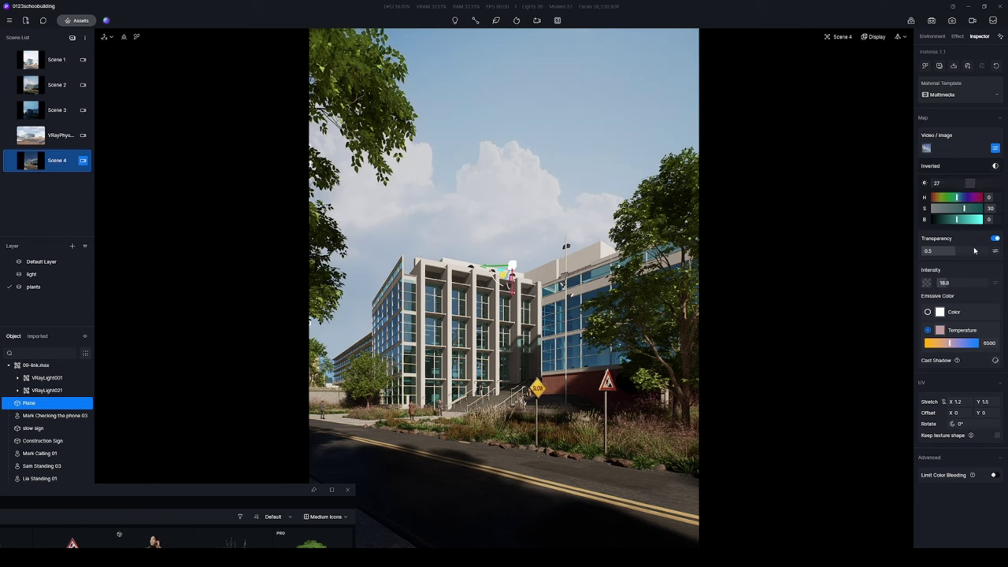
click(945, 282)
click(569, 178)
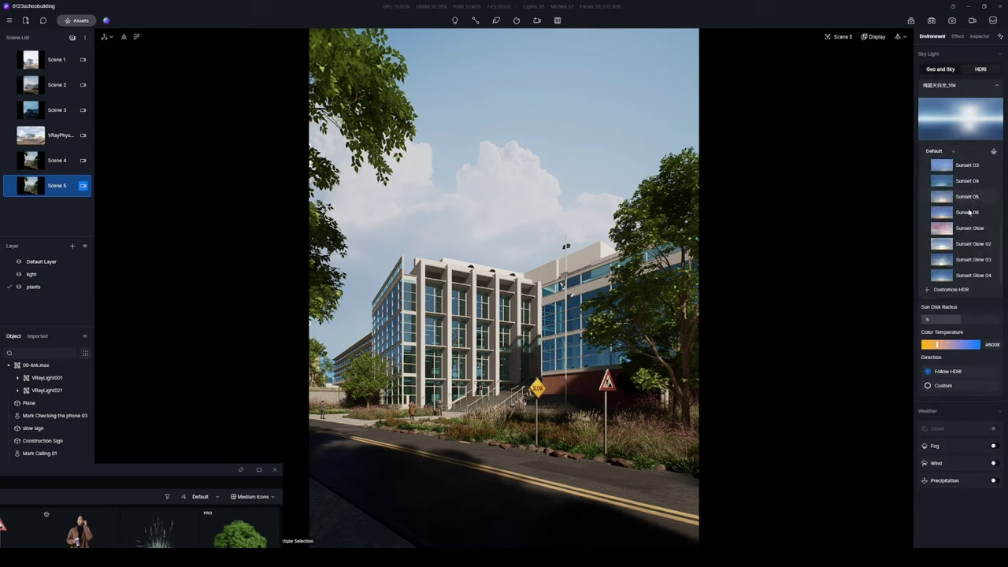
Apply the Sunset 03 sky and rotate the sky lighting to about 155°
click(967, 167)
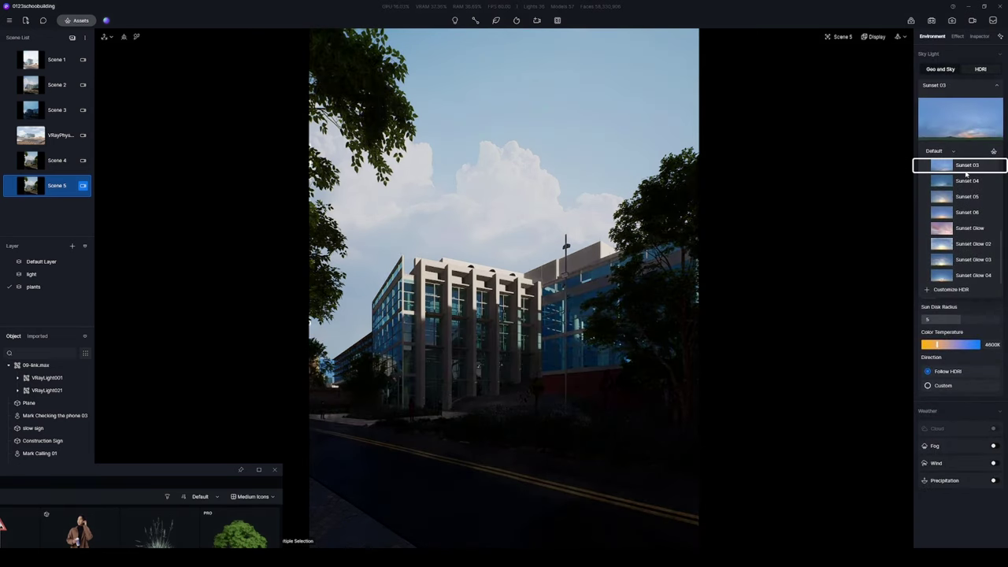
click(960, 111)
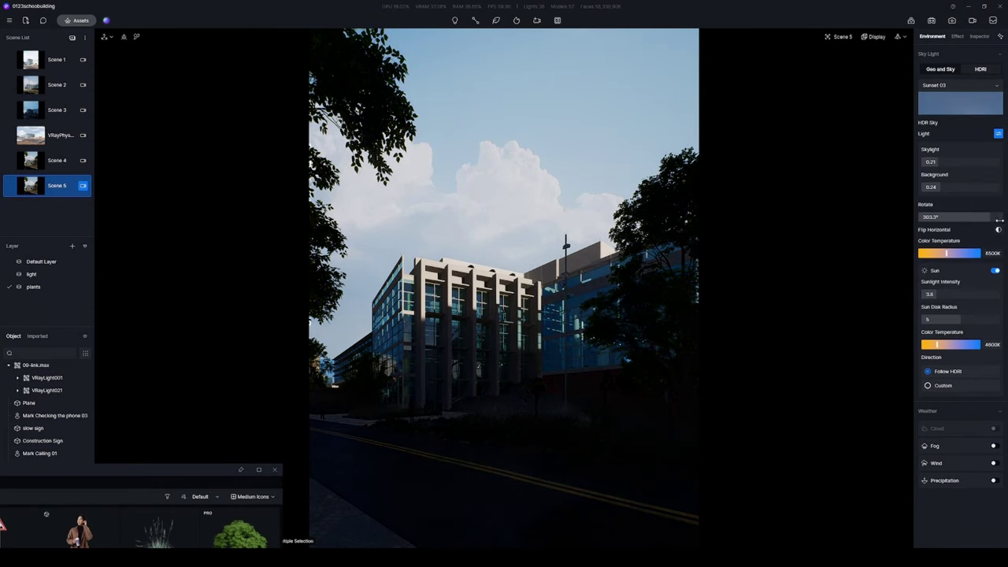
drag(982, 217, 955, 217)
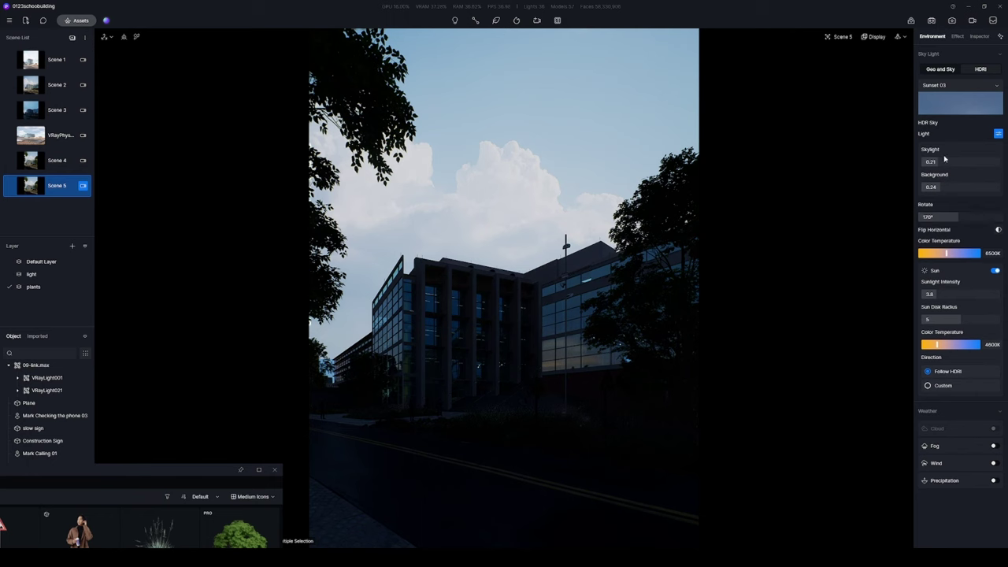
Hide the cloud sky plane and raise the sky background to 0.42
click(271, 439)
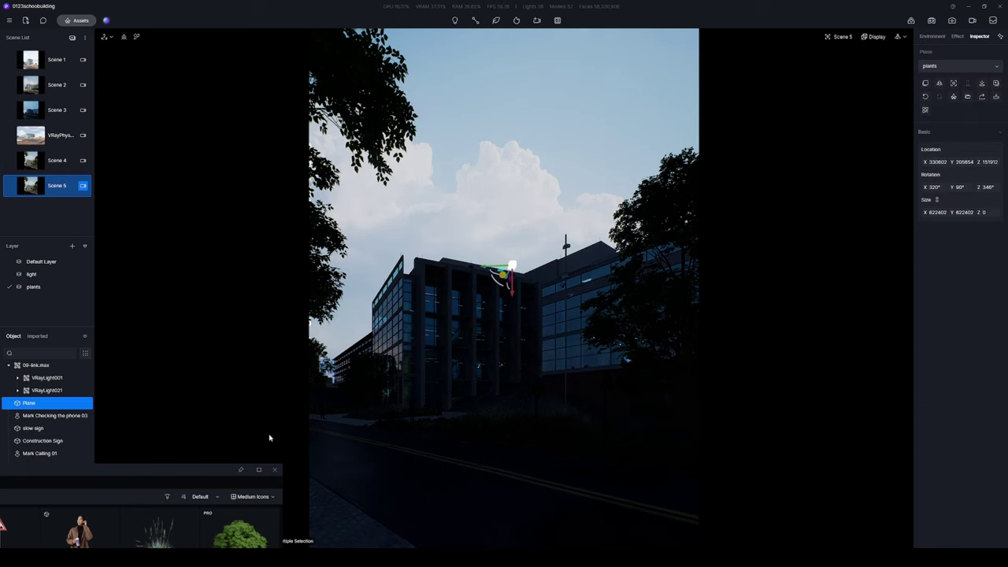
click(17, 187)
click(930, 37)
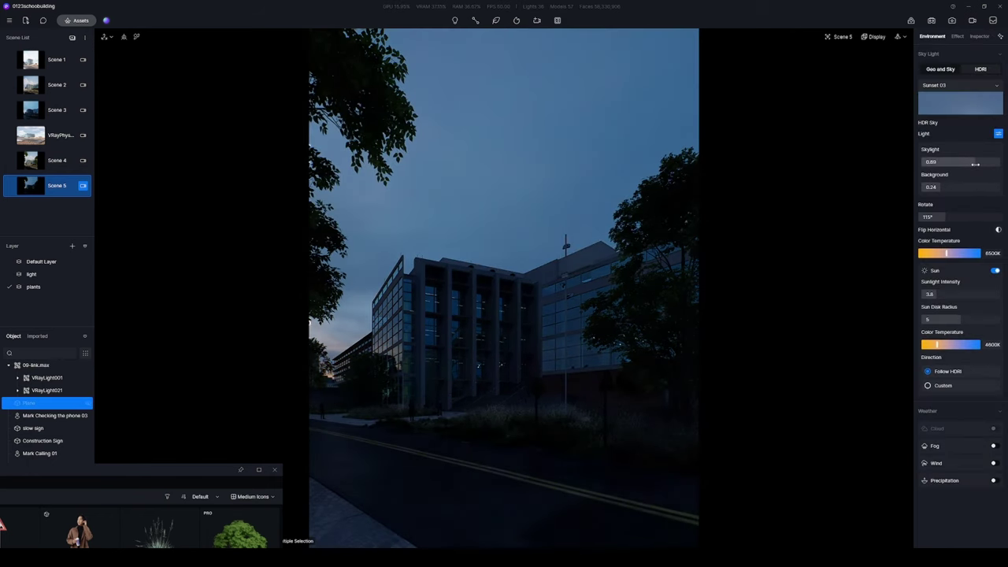
drag(942, 187, 955, 187)
click(69, 191)
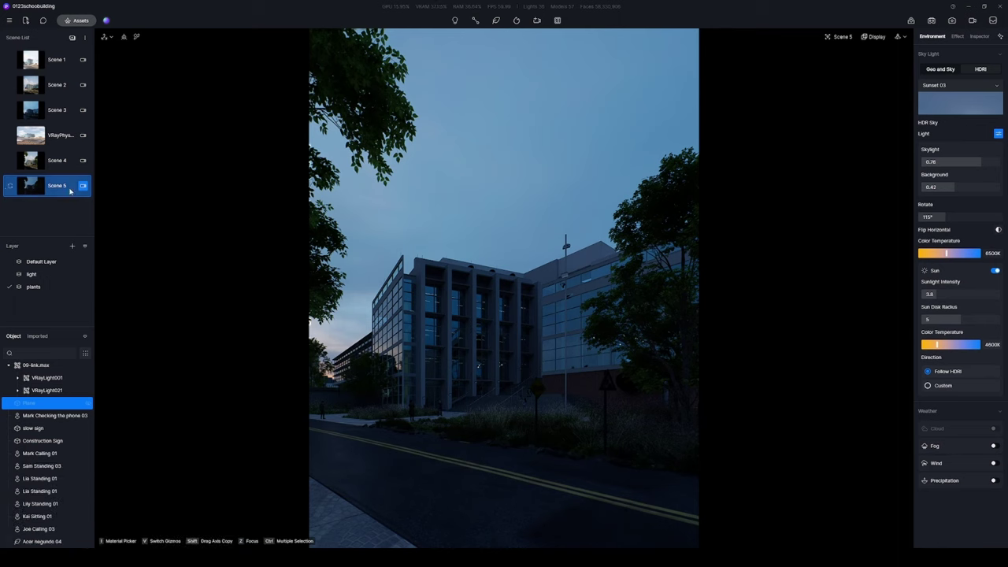
click(9, 187)
scroll(70, 473, down, 3)
Widen VRayLight001's attenuation radius to 10000, hide it from reflections, and adjust VRayLight021
scroll(70, 480, up, 5)
click(45, 428)
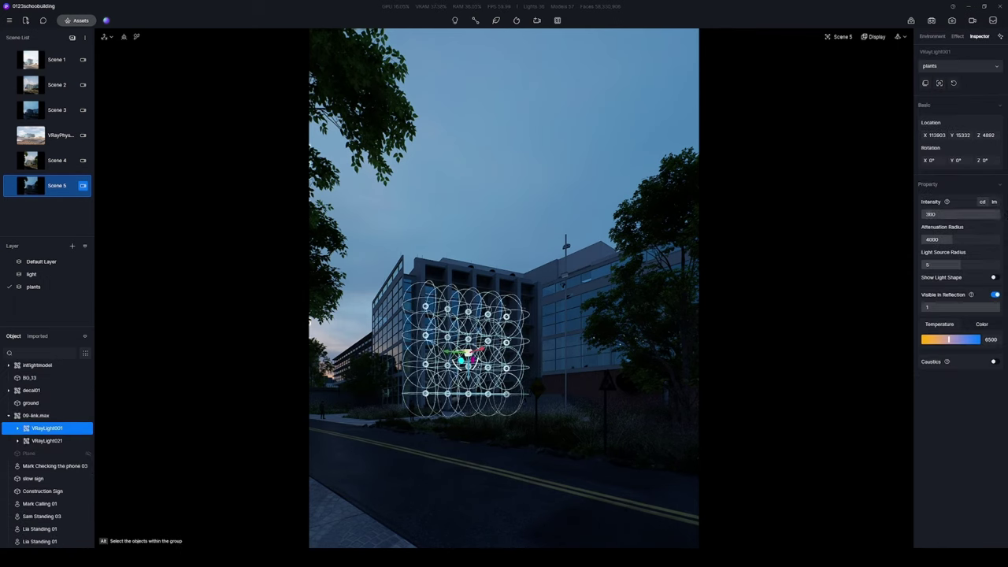
drag(953, 240, 994, 240)
click(995, 295)
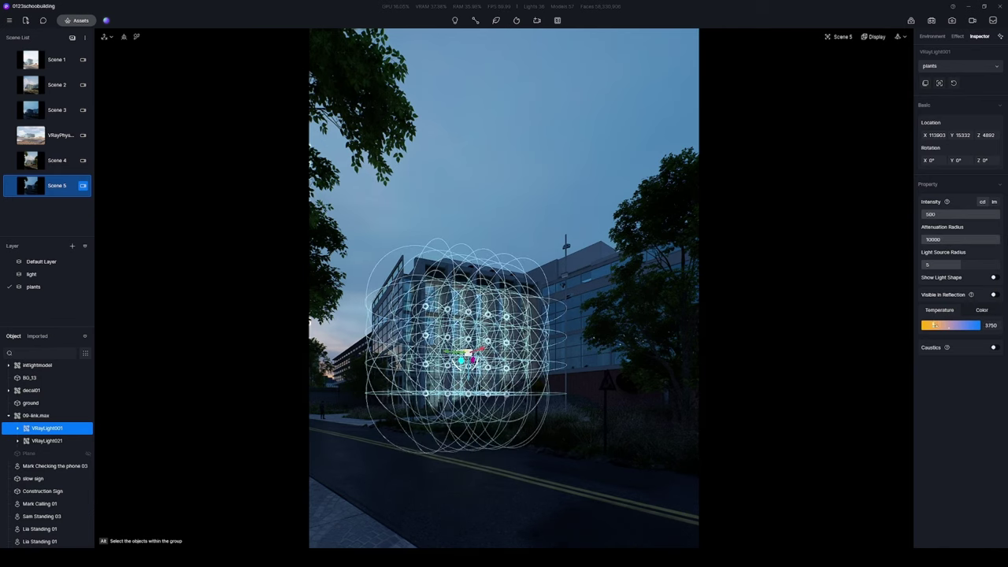
click(432, 320)
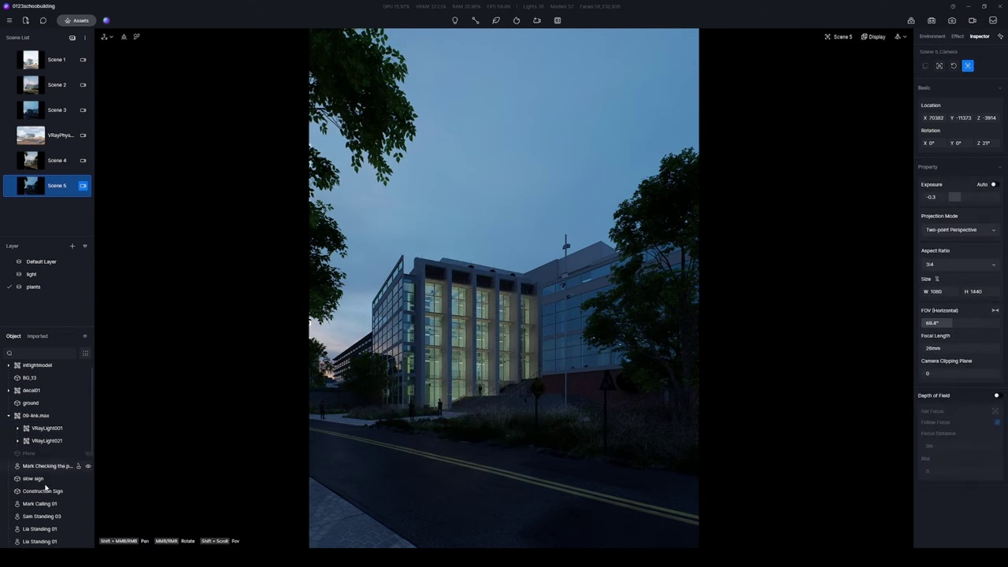
click(47, 441)
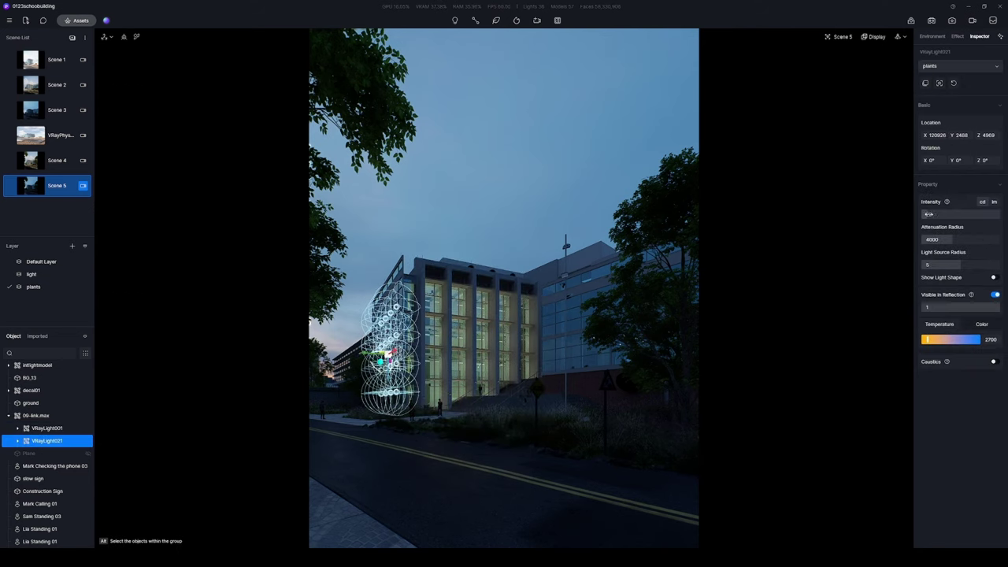
click(415, 254)
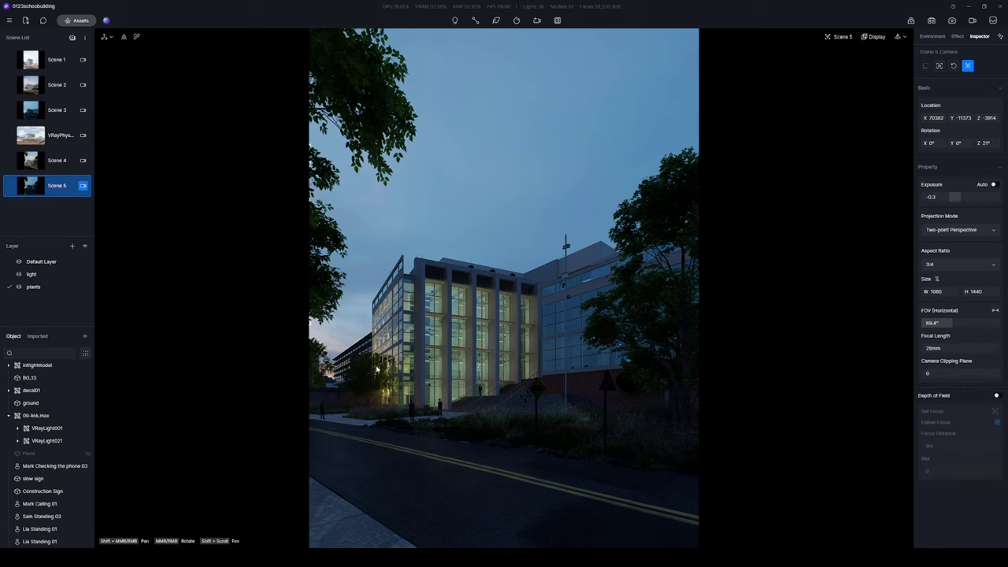
Place the white New energy Car 03 on the road at left
click(252, 495)
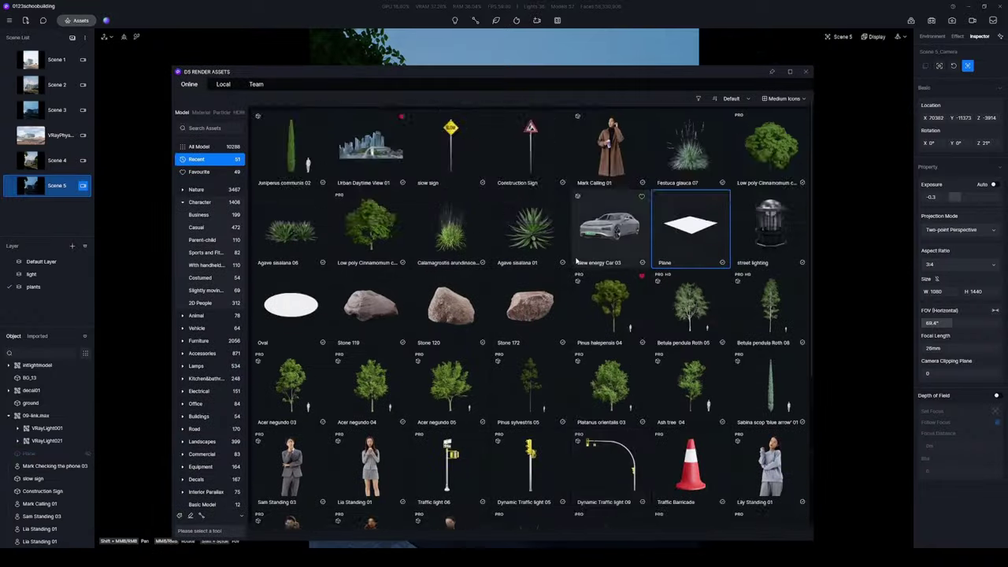
drag(607, 225, 349, 445)
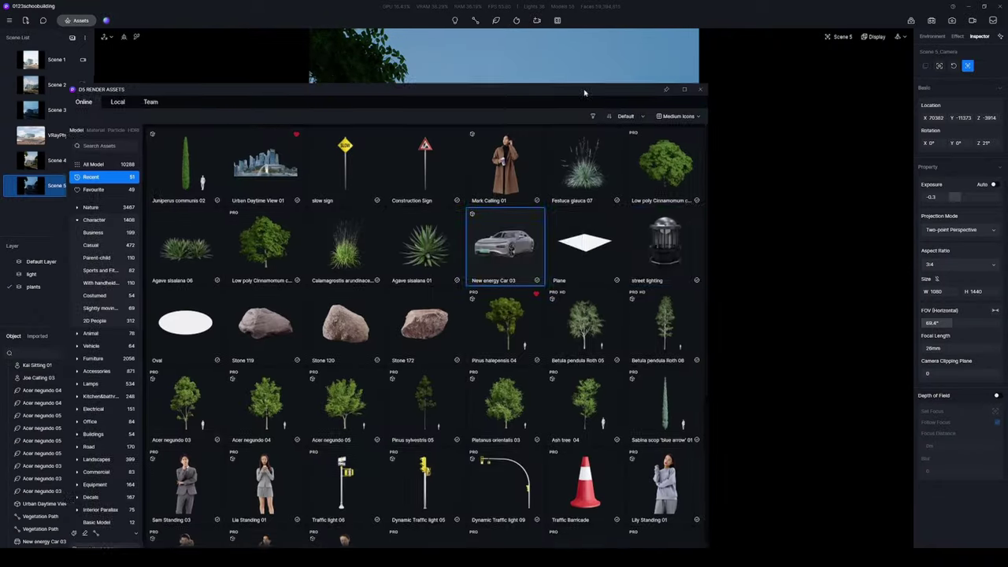
drag(615, 92, 251, 524)
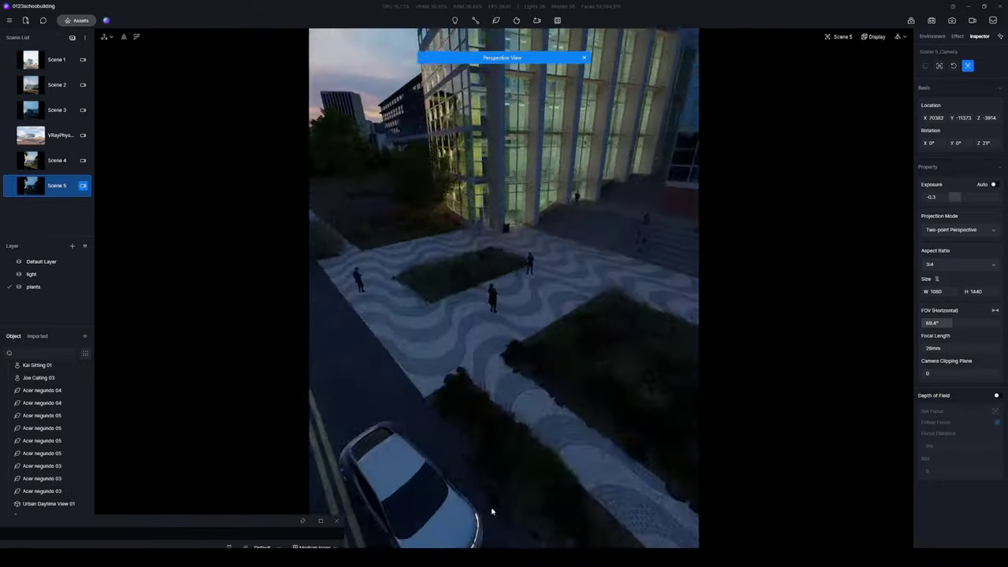
Select and frame the bollard and lamp groups along the lawn planting
click(367, 351)
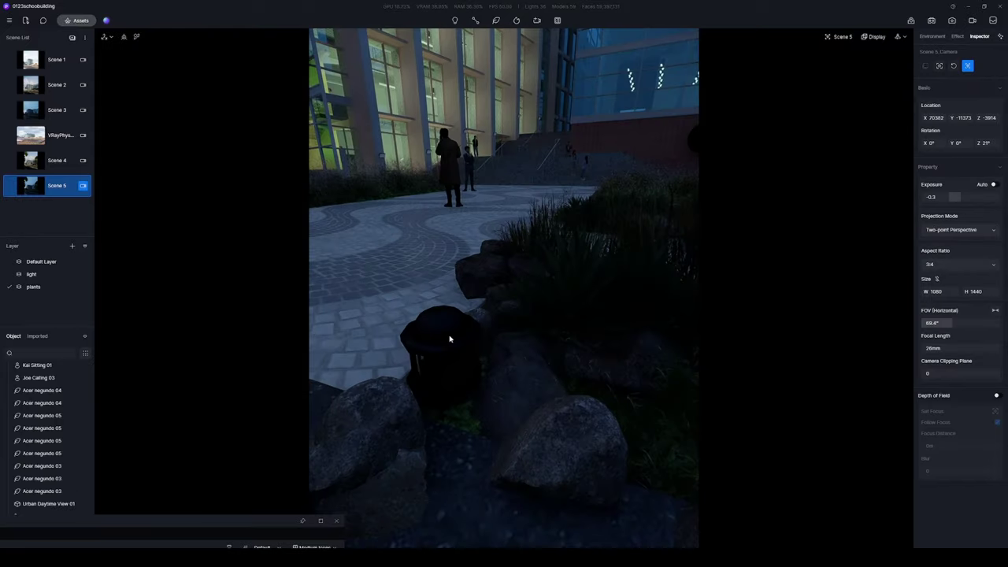
double_click(435, 337)
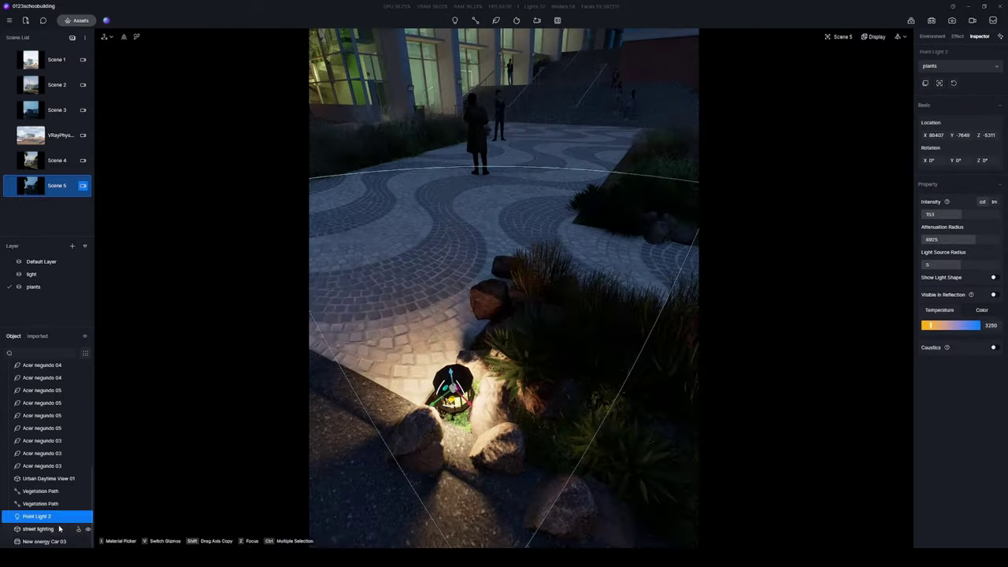
double_click(518, 428)
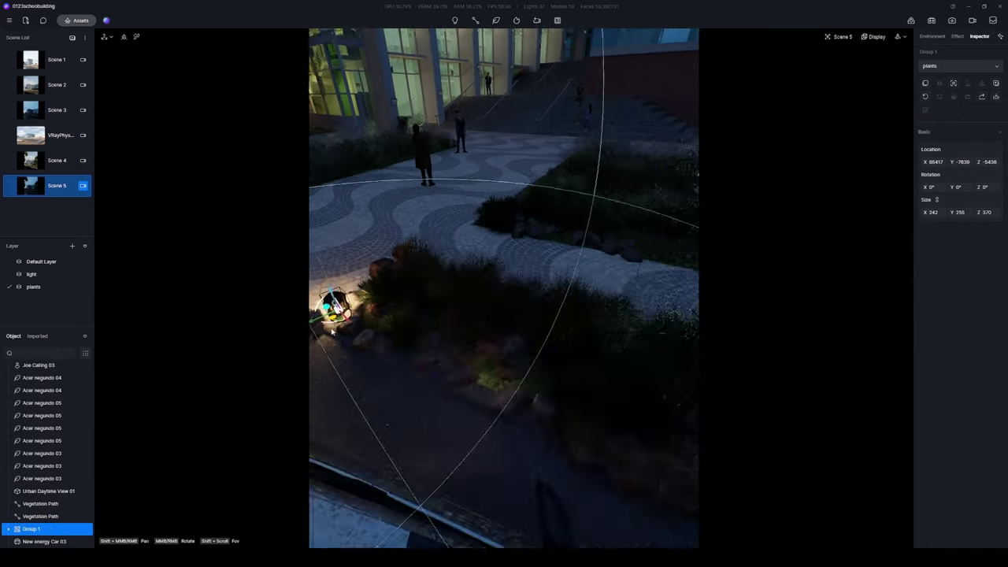
double_click(683, 467)
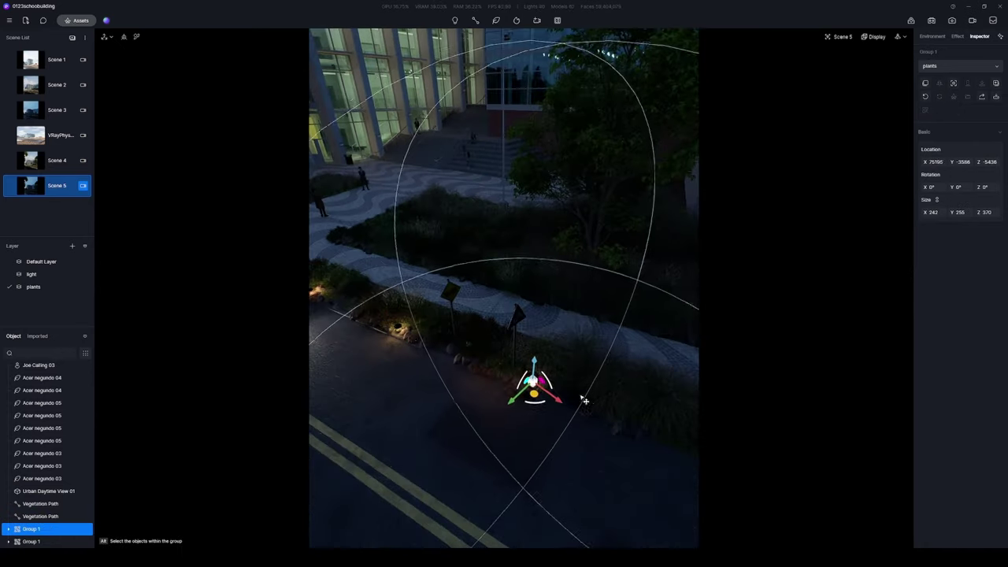
click(32, 184)
click(354, 422)
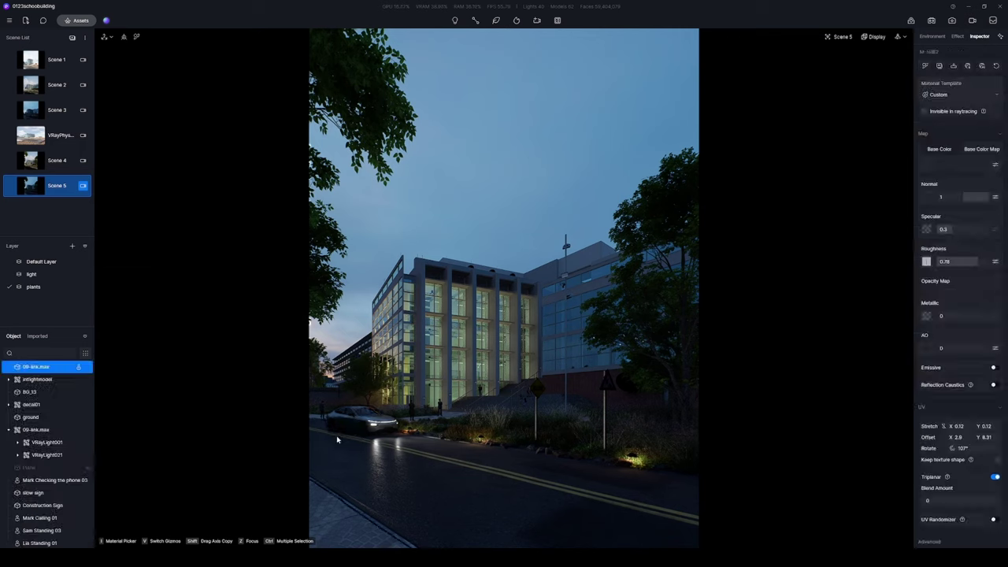
key(Escape)
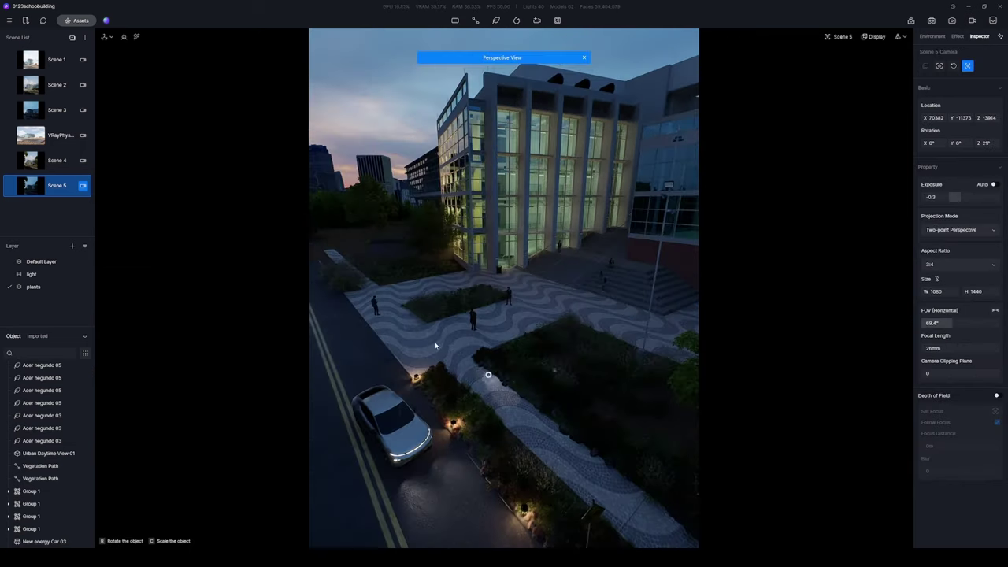
Raise the three Rectangle Light 2 fixtures high above the building and edit their attenuation radius
double_click(443, 234)
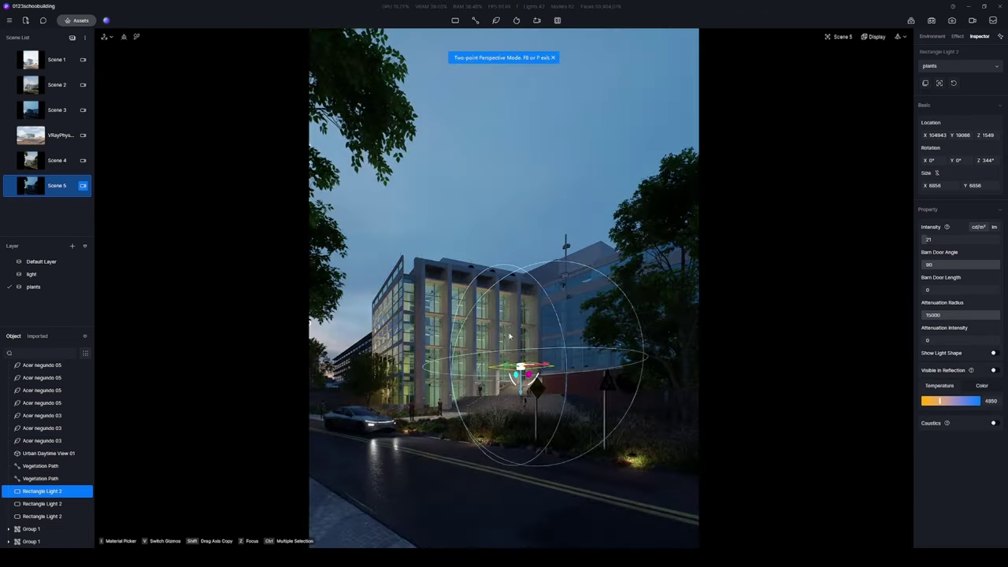
shift+click(37, 513)
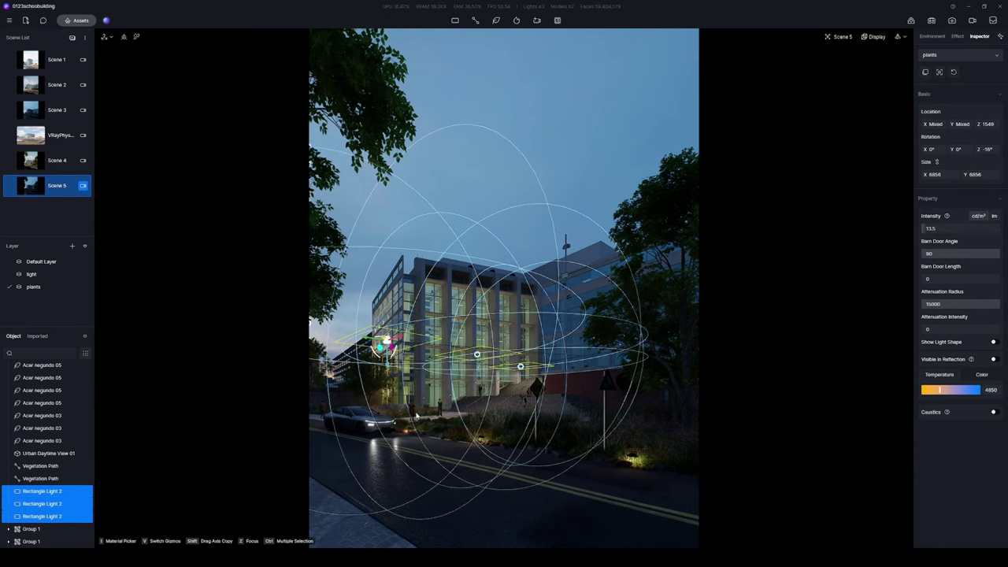
drag(384, 343, 386, 209)
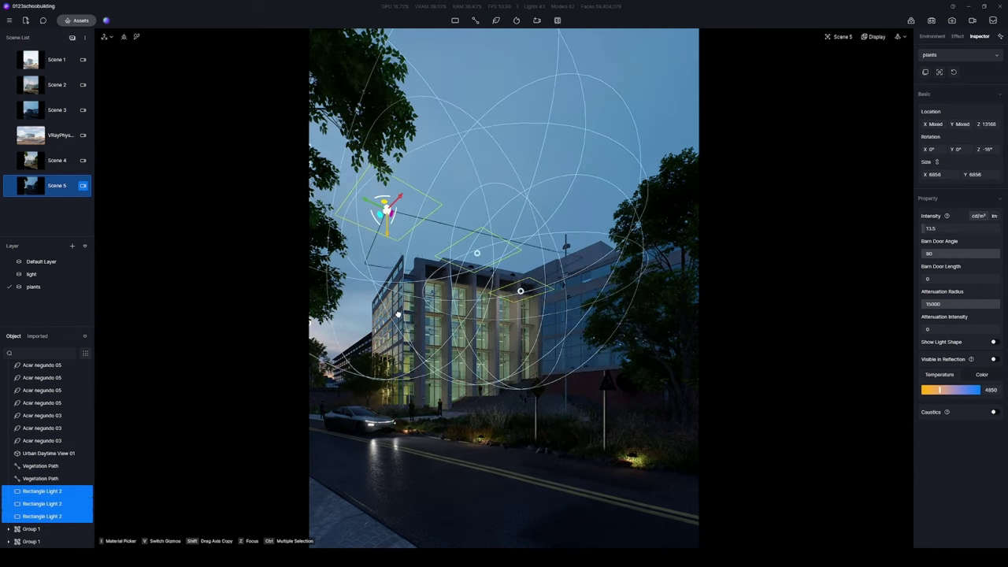
click(927, 304)
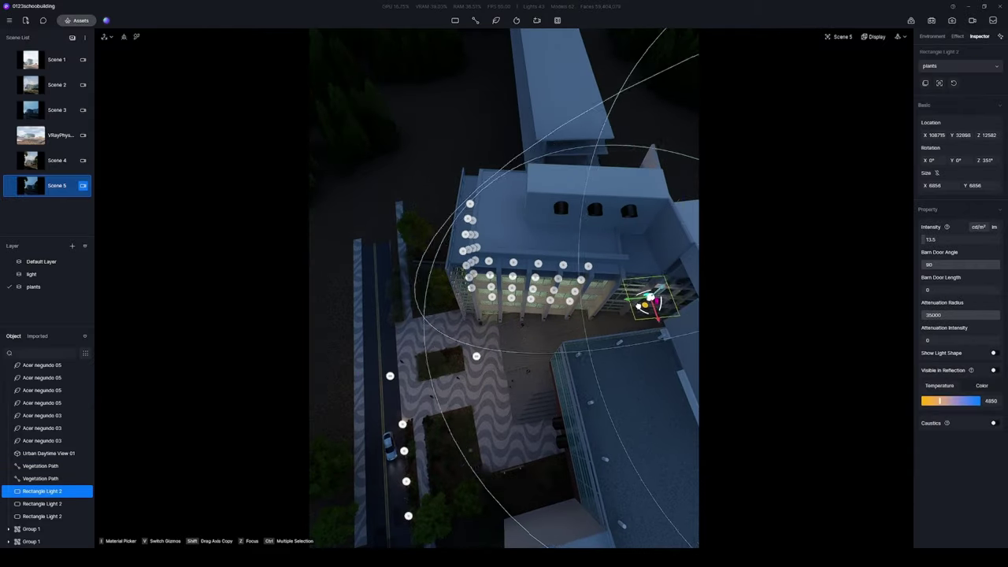
click(57, 185)
click(872, 36)
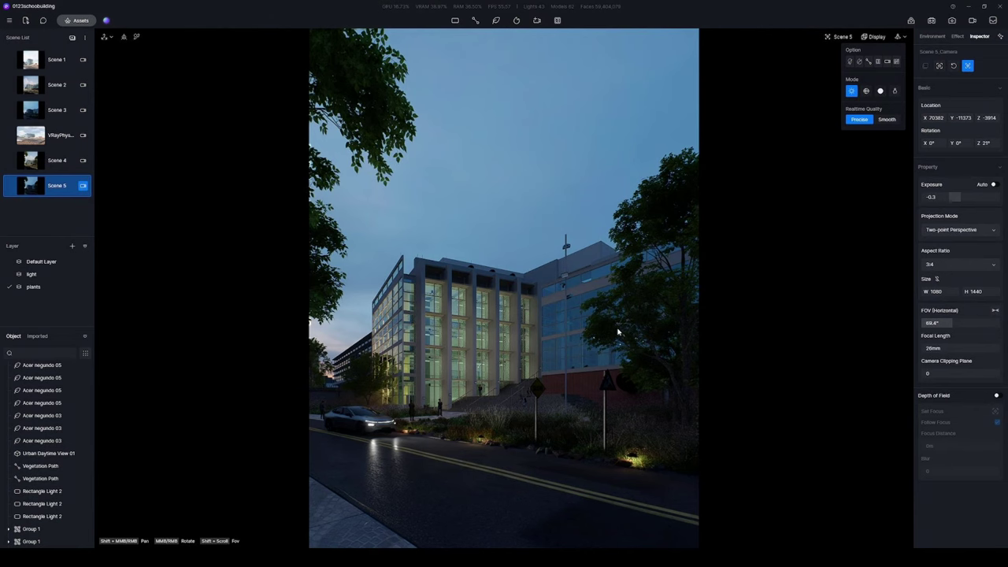
Place an Indoor office interior parallax asset on the facade windows
click(77, 19)
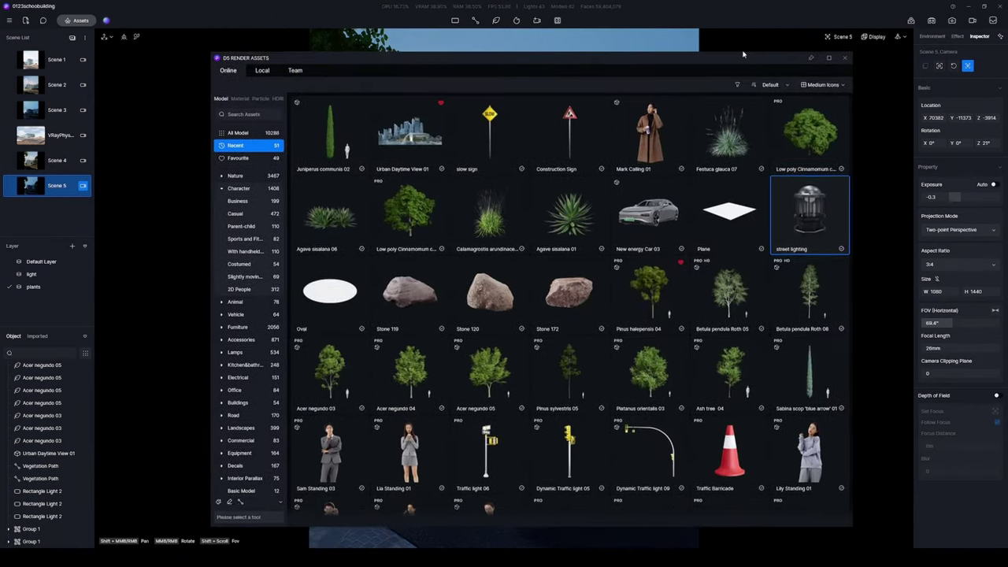
scroll(270, 455, down, 1)
click(270, 456)
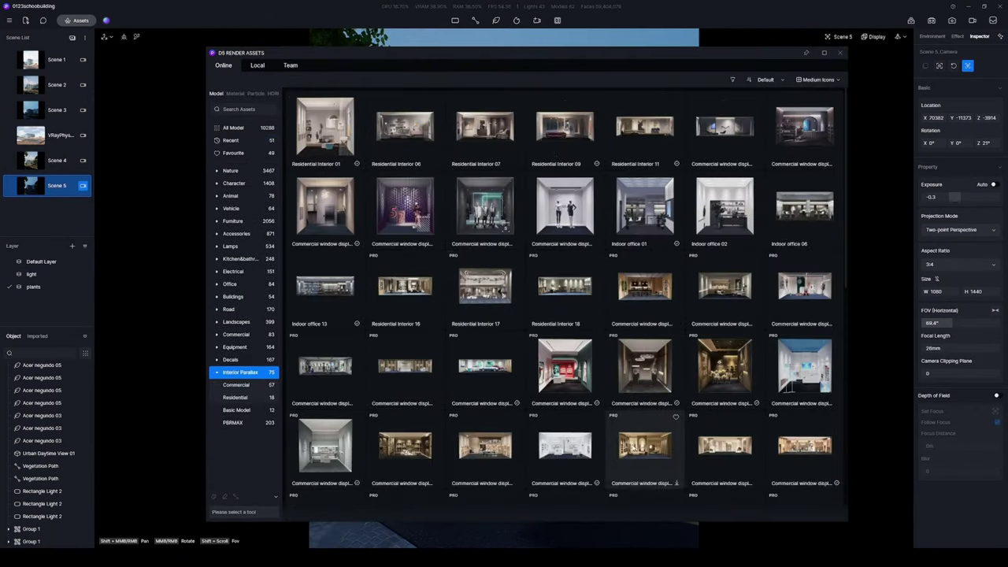
scroll(598, 283, down, 2)
click(644, 409)
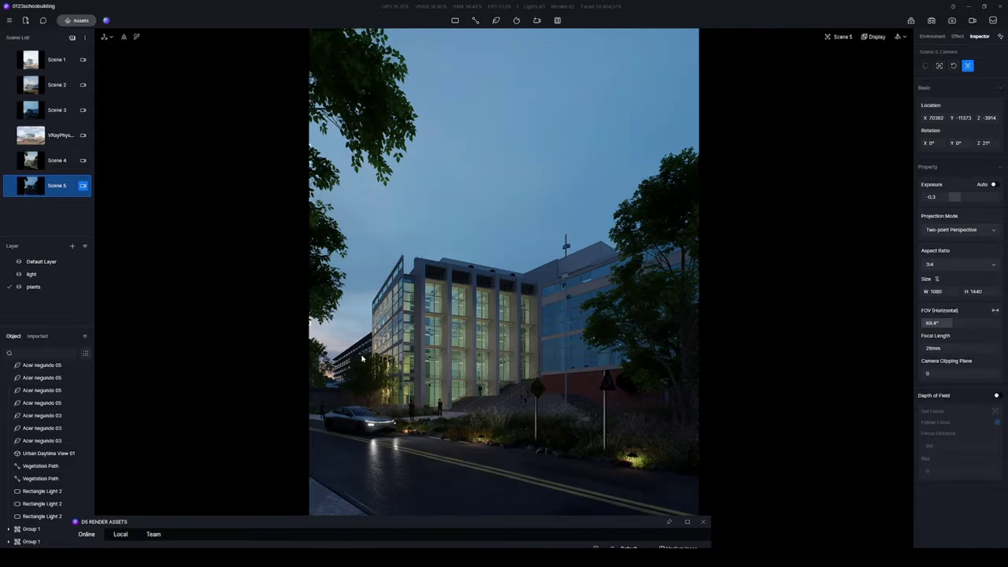
click(562, 293)
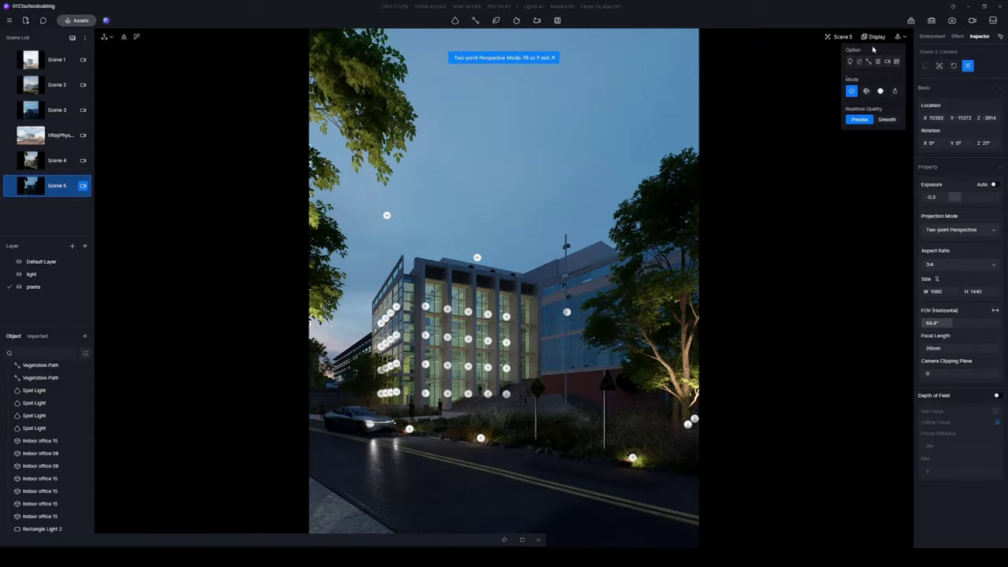
Select all four tree spot lights together to edit them at once
click(948, 232)
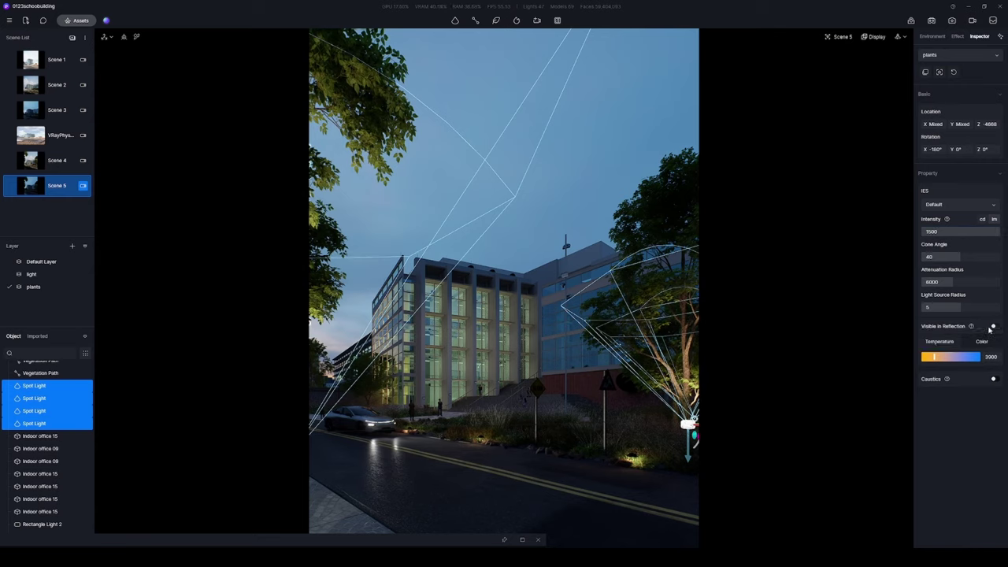